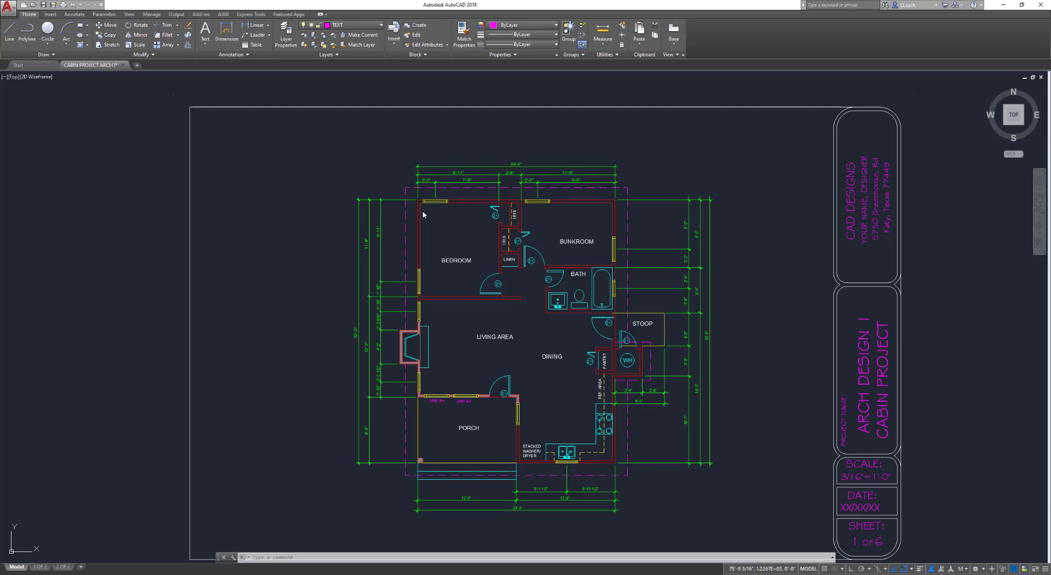
# - Erase the old dashed magenta overhang lines along the top, sides and below the porch
pyautogui.write('c')
pyautogui.press('Return')
pyautogui.click(405, 187)
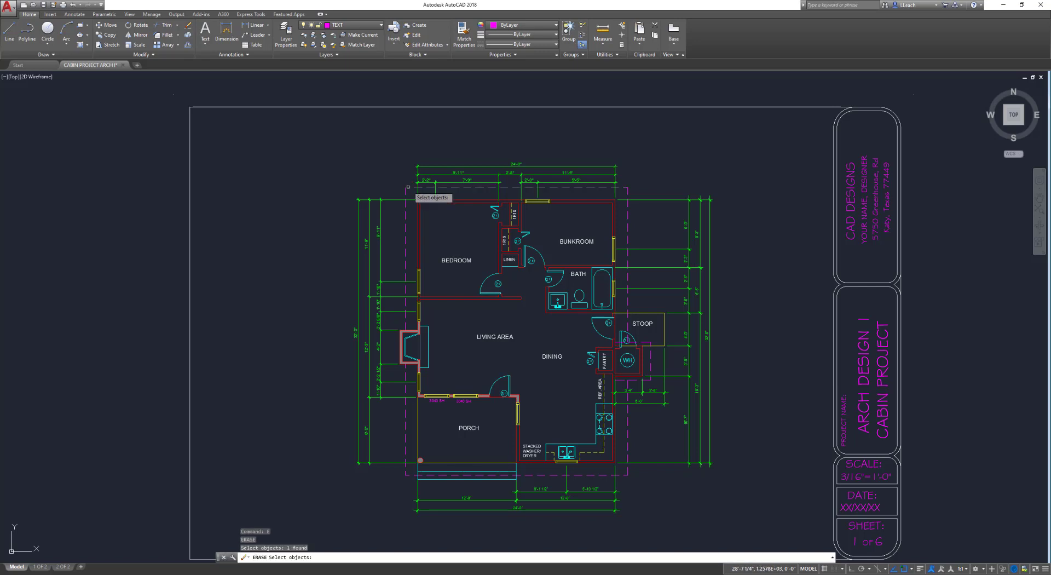
pyautogui.click(405, 188)
pyautogui.click(405, 190)
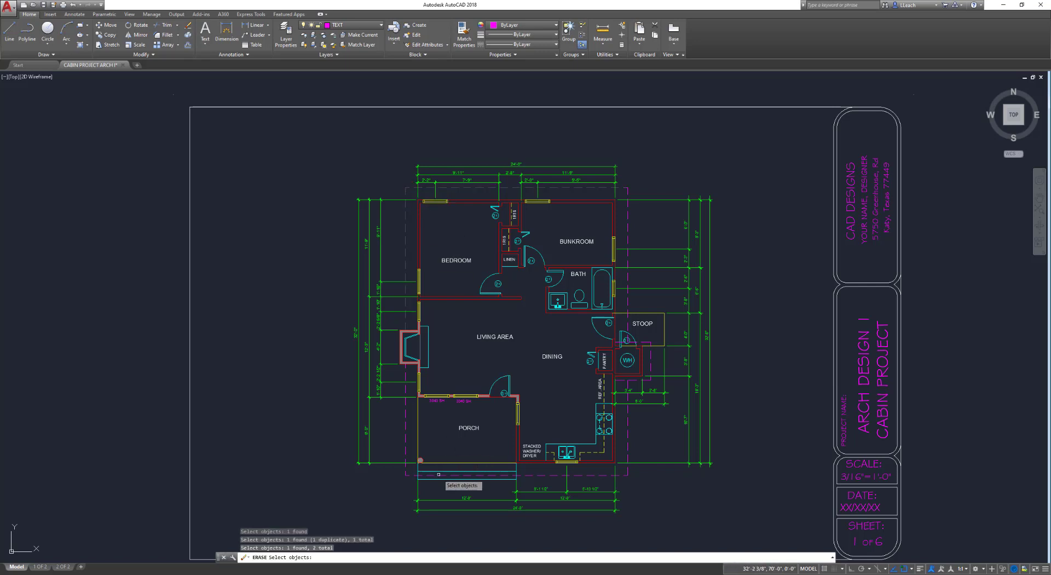
pyautogui.click(406, 442)
pyautogui.press('Return')
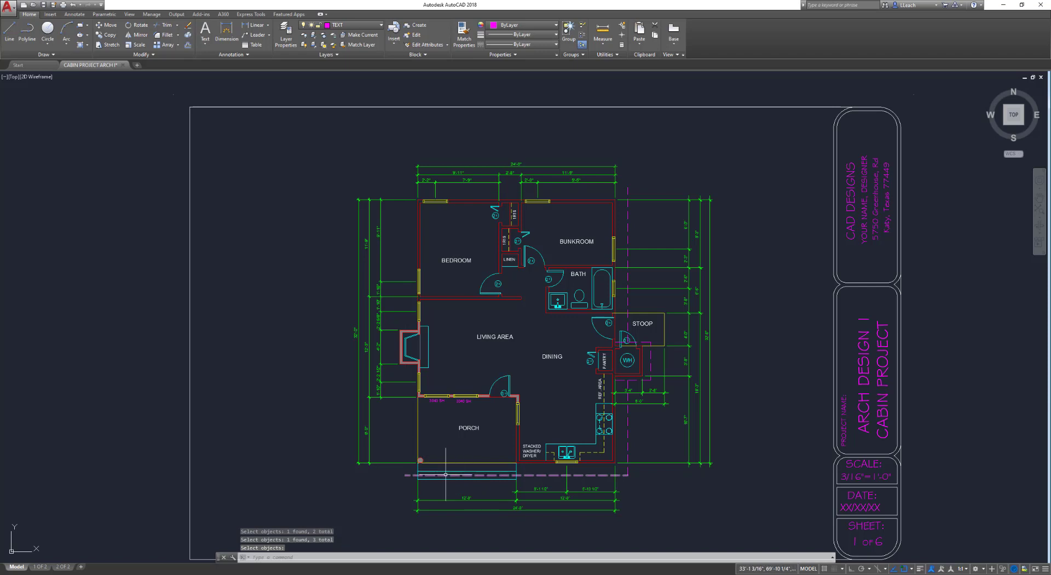
pyautogui.press('Return')
pyautogui.click(445, 475)
pyautogui.press('Return')
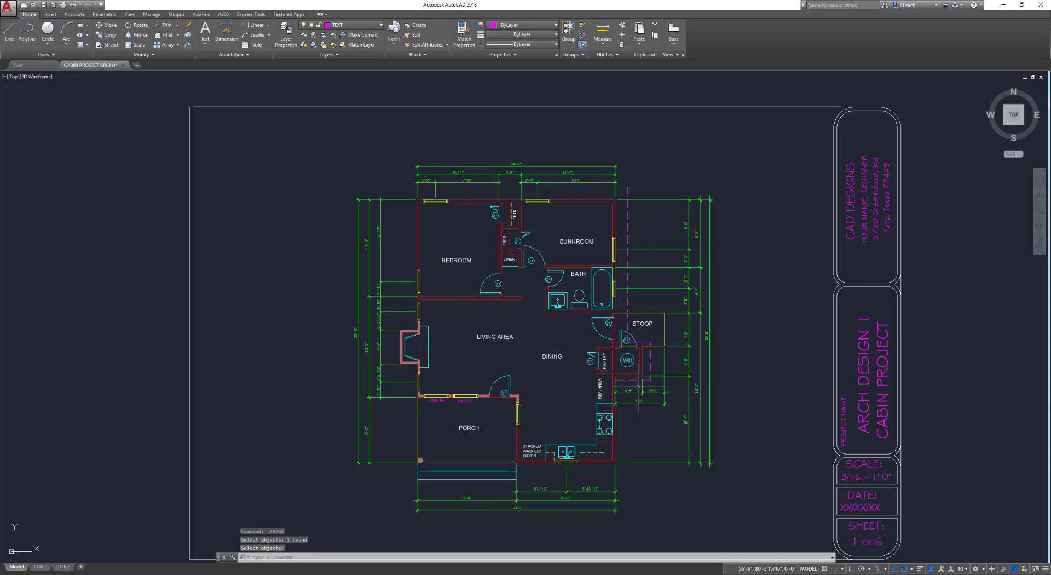
# - Erase the two stray lines by the stoop and the remaining right-side dashed overhang line
pyautogui.press('Return')
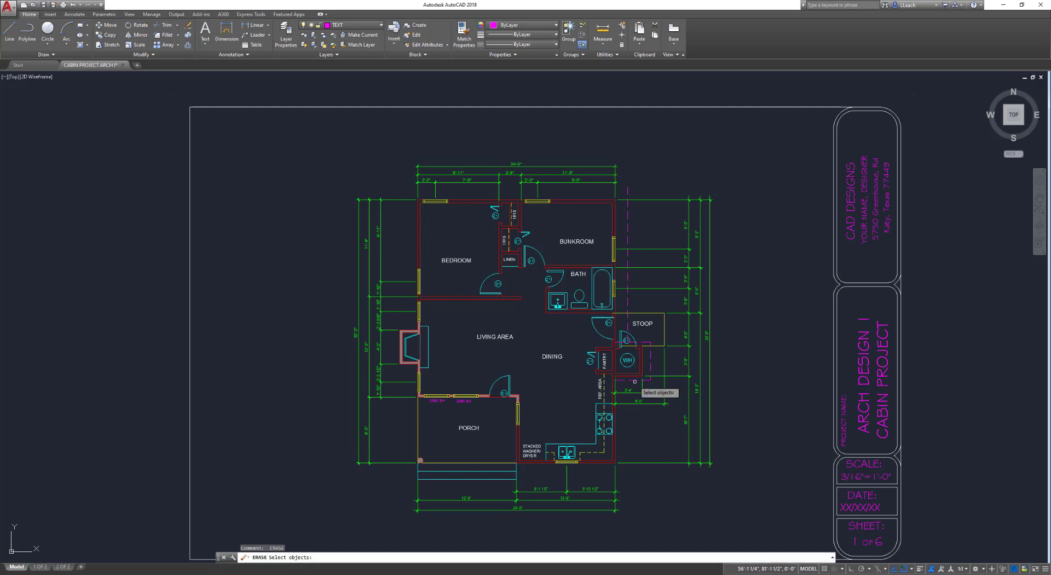
pyautogui.click(634, 379)
pyautogui.click(649, 361)
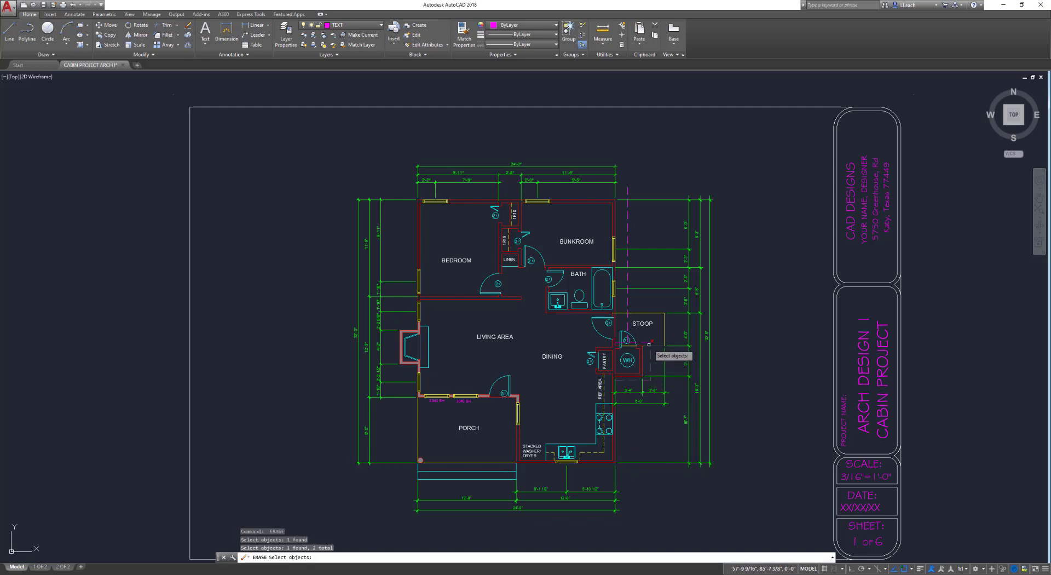
pyautogui.press('Return')
pyautogui.press('Return')
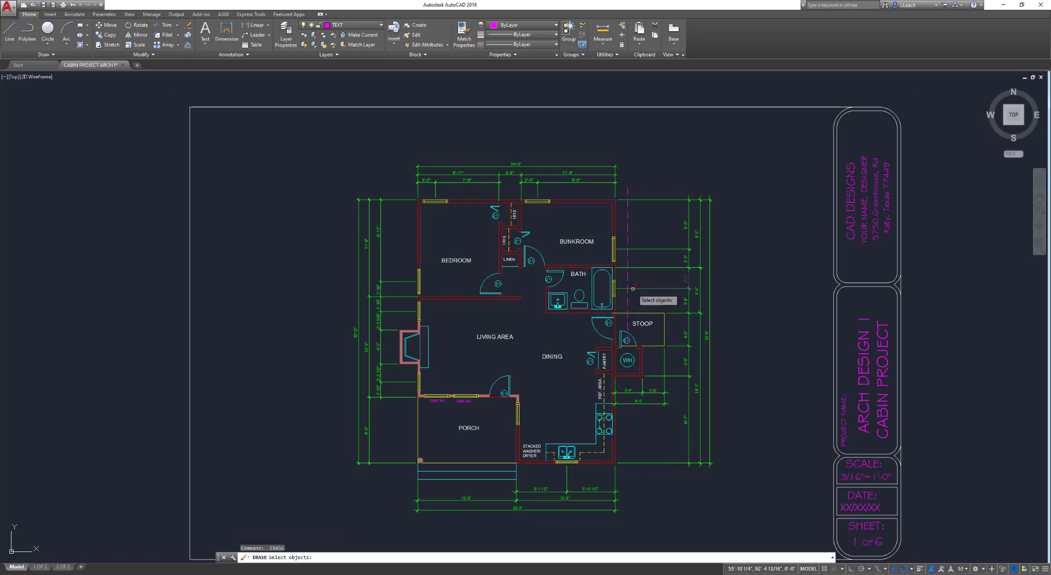
pyautogui.click(629, 275)
pyautogui.press('Return')
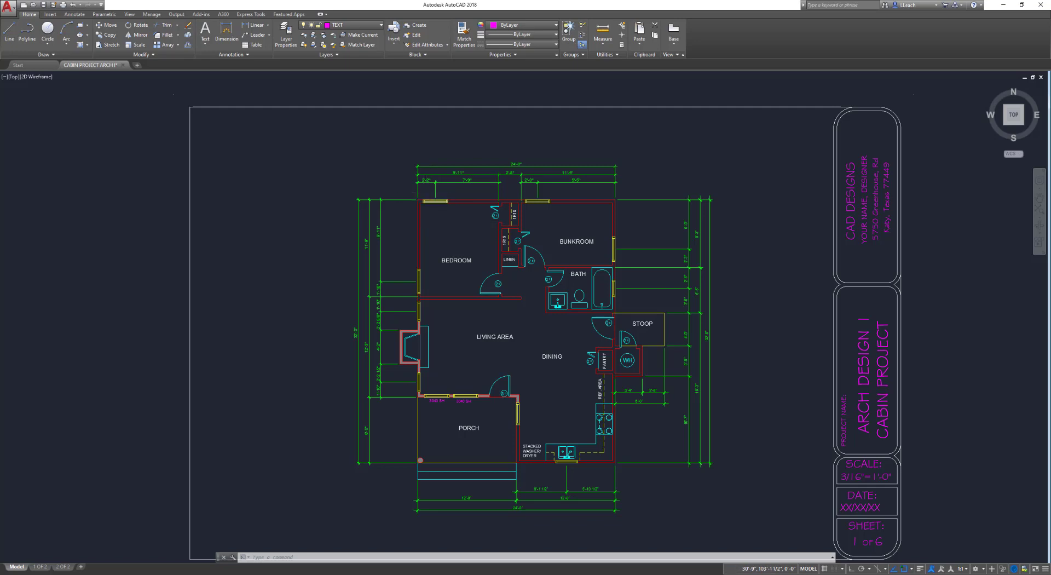
# - Zoom in on the bedroom's top-left corner and select ROOF OVERHANG in the Layer Properties Manager
pyautogui.scroll(2, 423, 192)
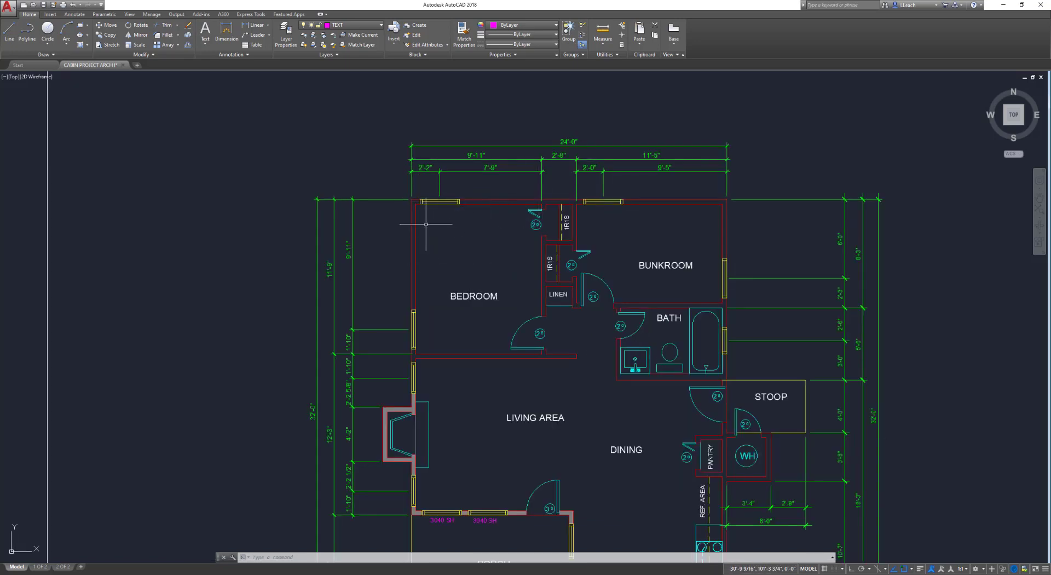
pyautogui.scroll(4, 411, 203)
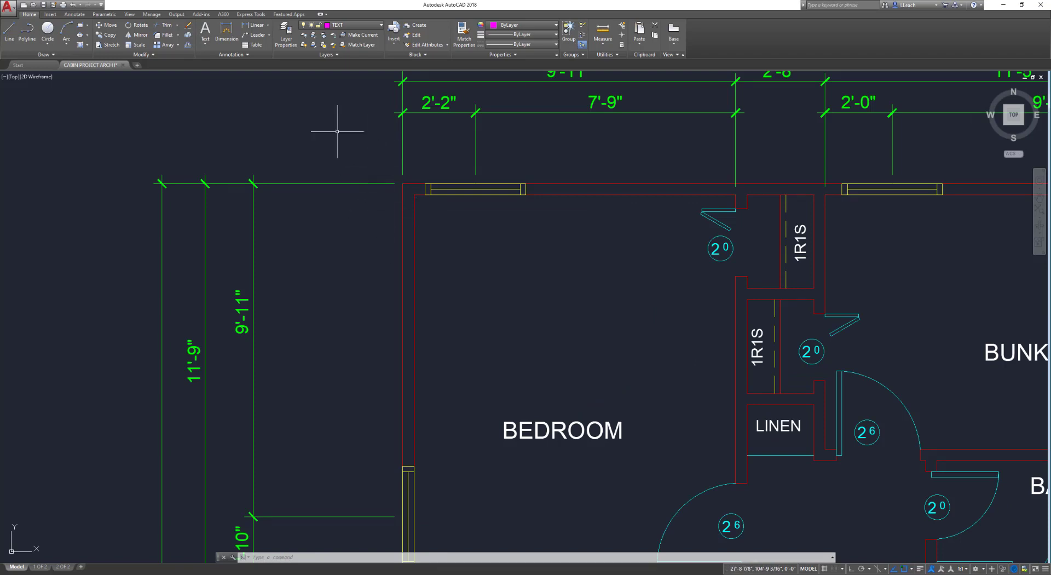
pyautogui.click(286, 42)
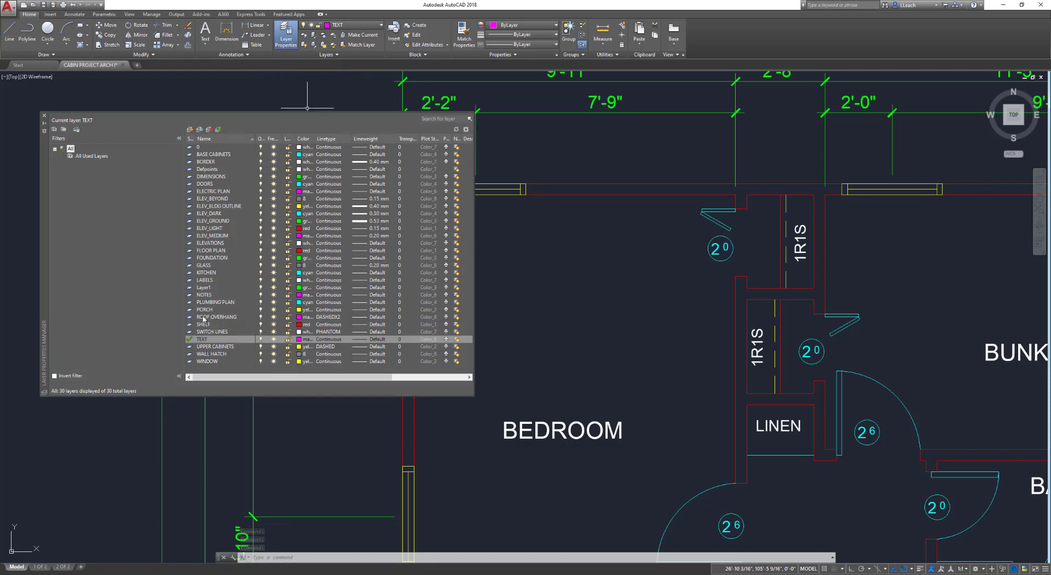
pyautogui.click(221, 317)
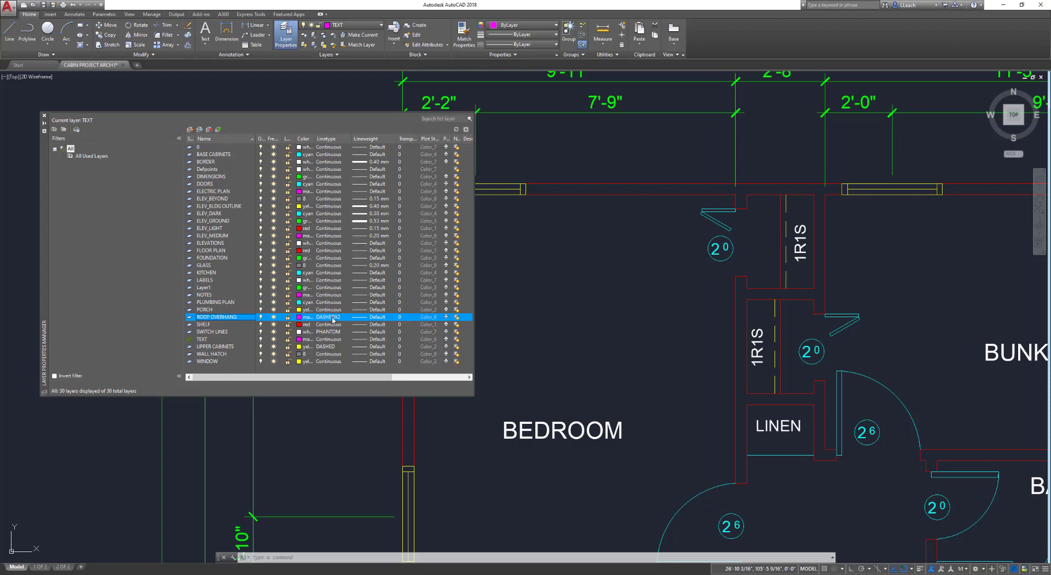
# - Load the DASHEDX2 linetype from acad.lin for the ROOF OVERHANG layer, skipping the reload
pyautogui.click(332, 320)
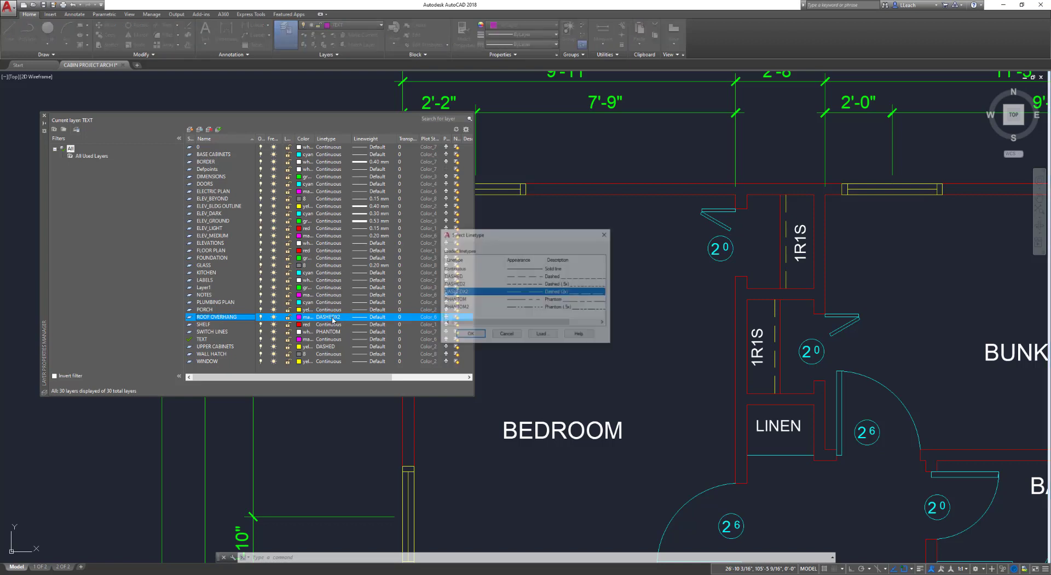
pyautogui.click(540, 335)
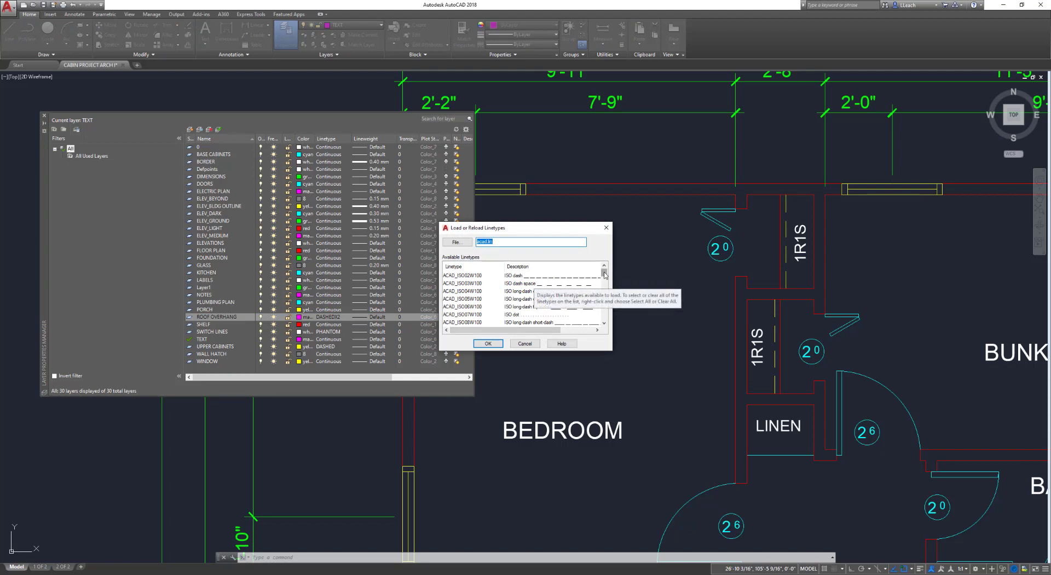
pyautogui.moveTo(605, 276); pyautogui.dragTo(608, 295)
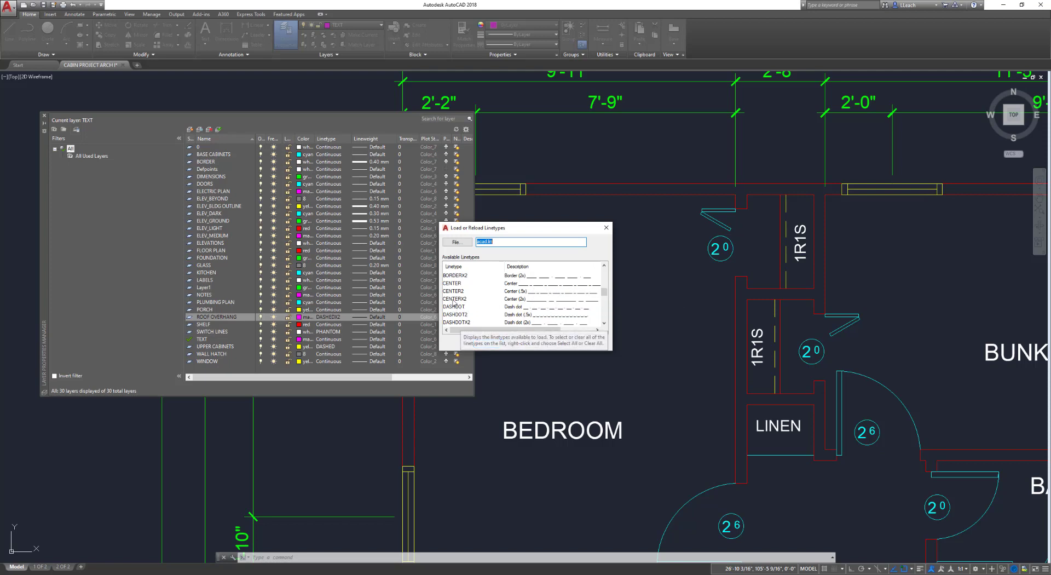
pyautogui.moveTo(605, 296); pyautogui.dragTo(605, 299)
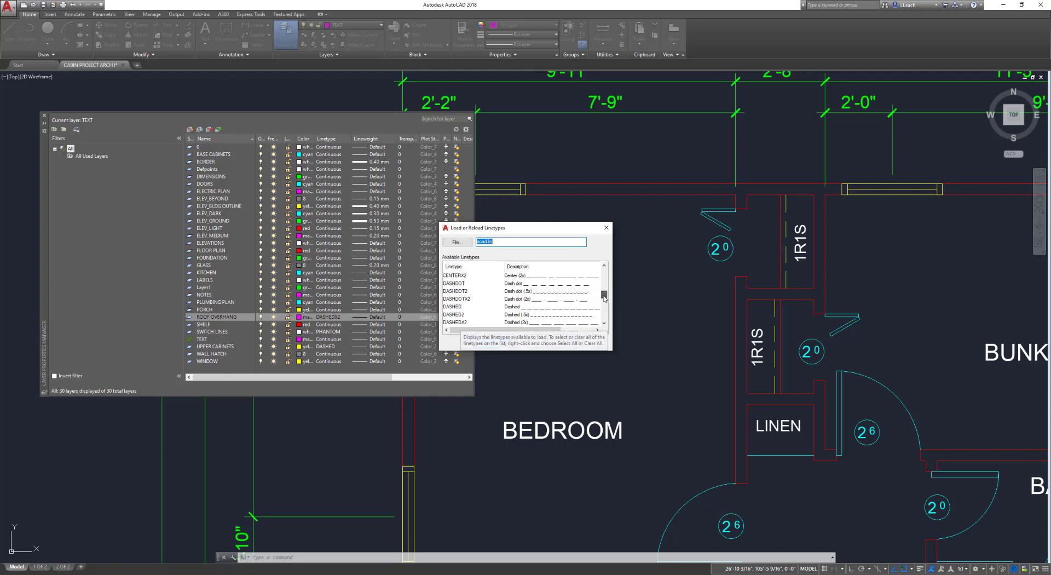
pyautogui.click(460, 323)
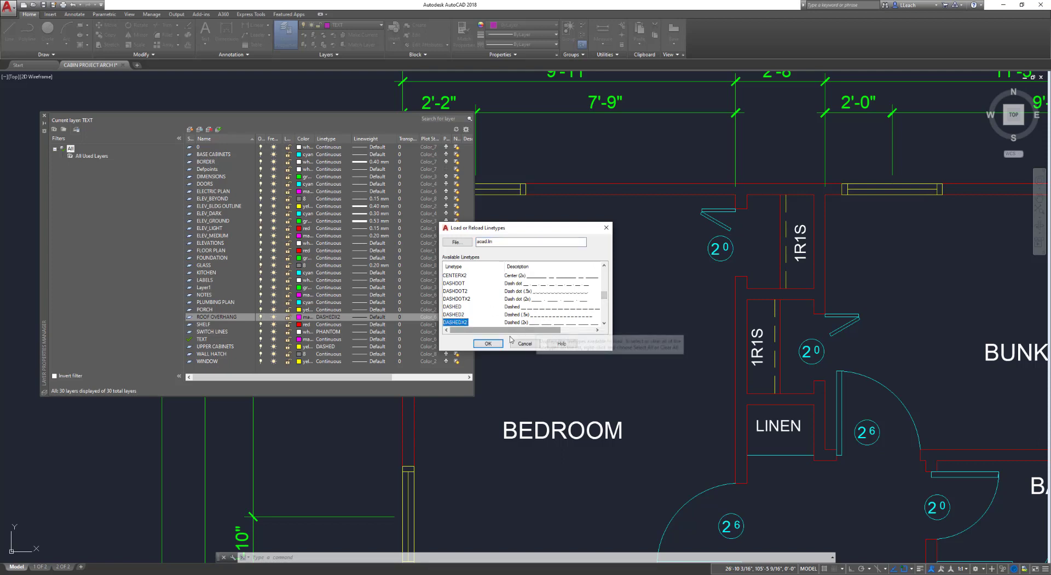
pyautogui.click(488, 343)
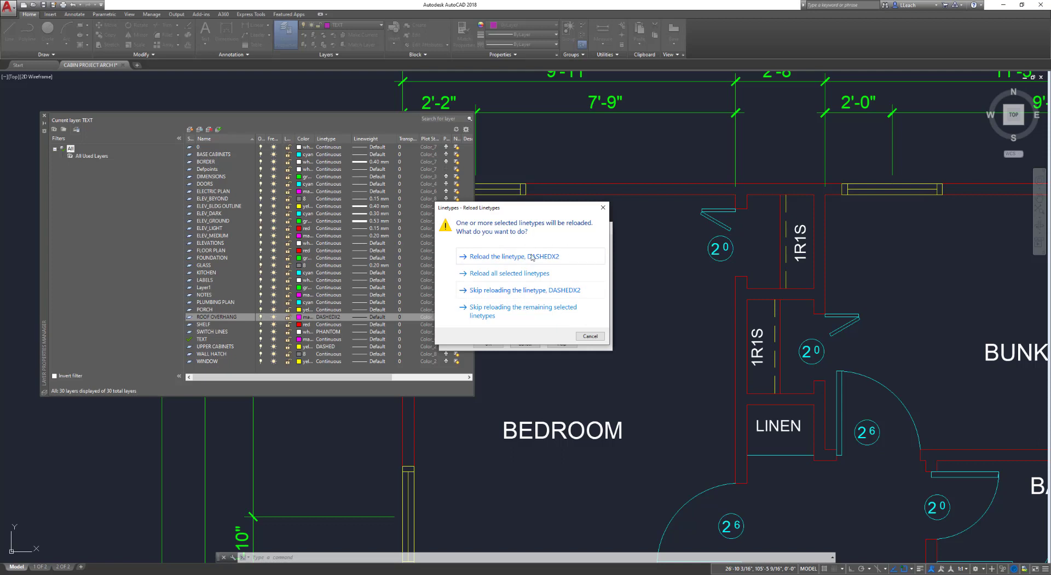
pyautogui.click(590, 335)
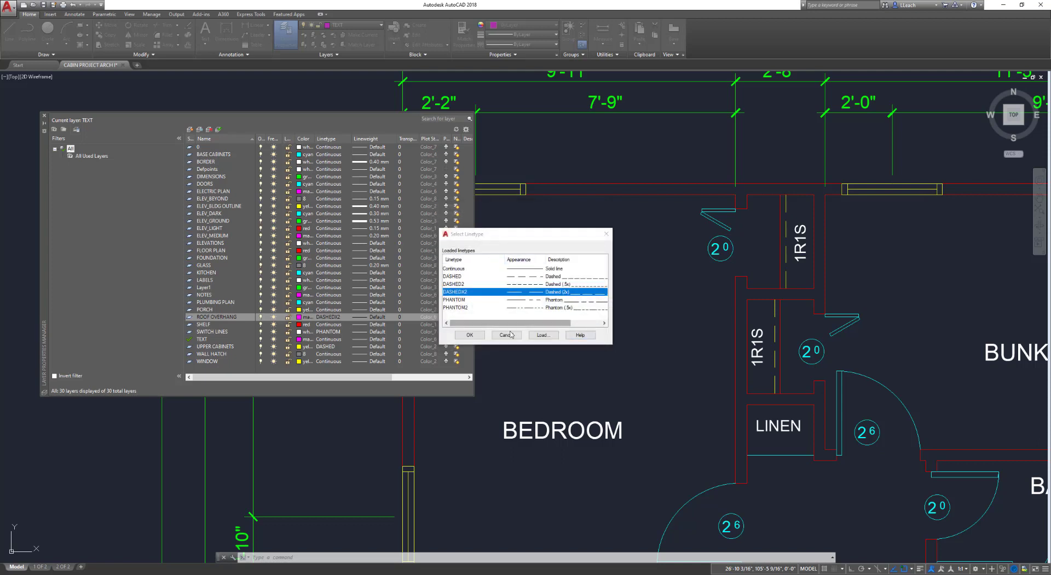
# - Assign DASHEDX2 to ROOF OVERHANG and make it the current layer
pyautogui.click(469, 335)
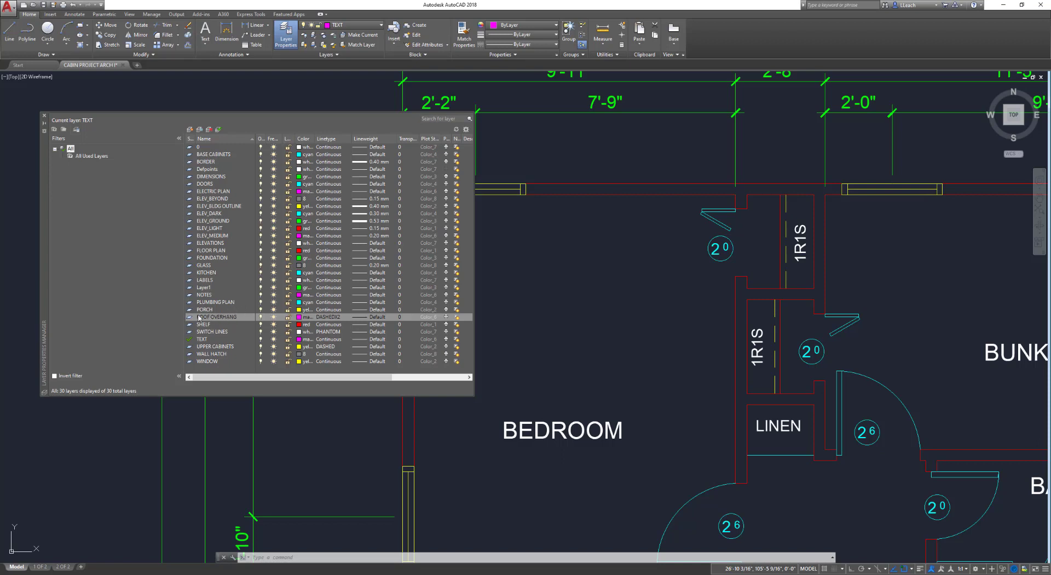
pyautogui.doubleClick(215, 316)
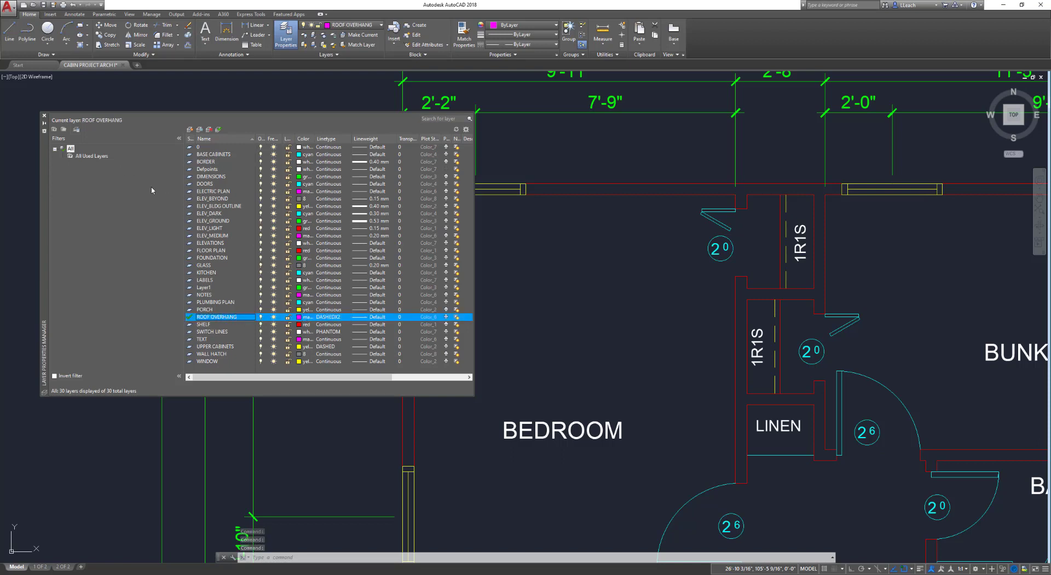
# - Offset the bedroom's left and top exterior wall lines 1'6" outward
pyautogui.click(44, 115)
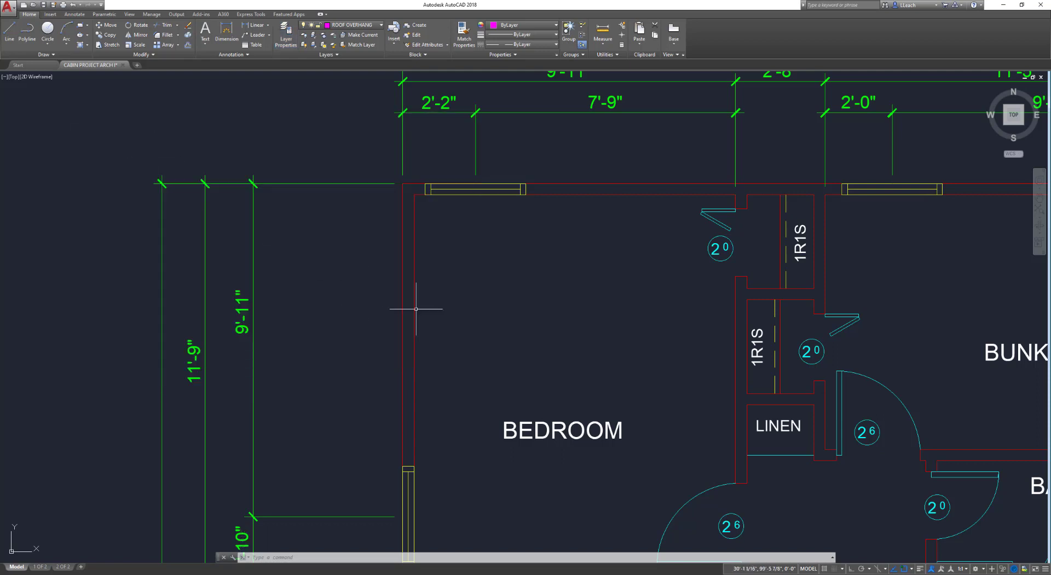
pyautogui.write('o')
pyautogui.press('Return')
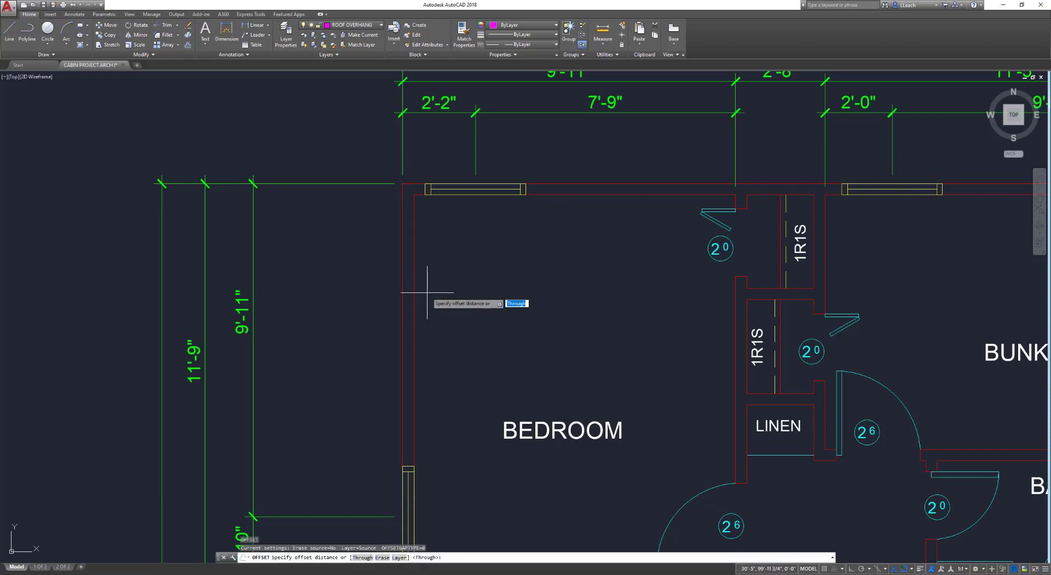
pyautogui.write("1'6")
pyautogui.press('Return')
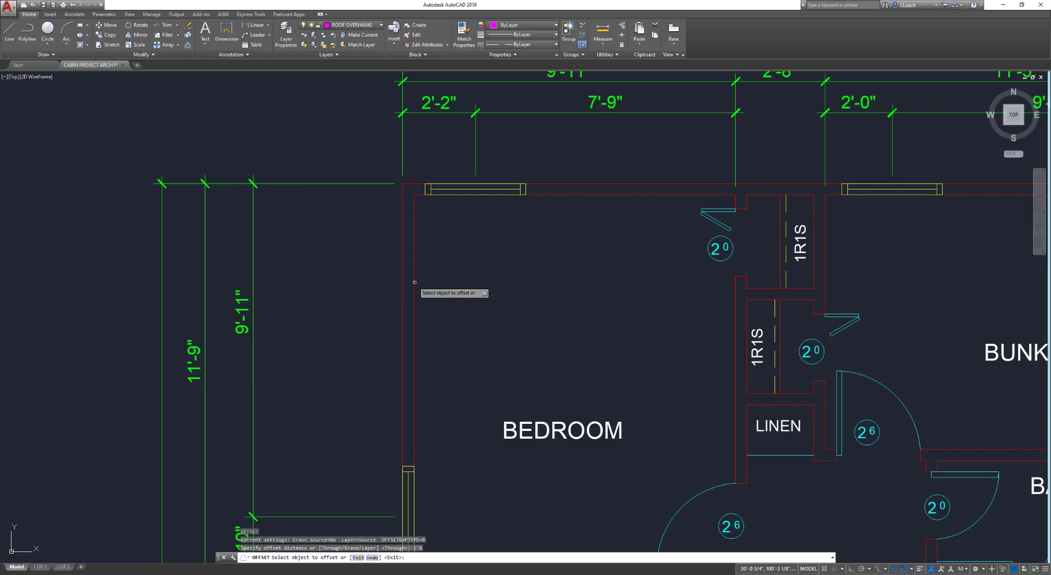
pyautogui.click(402, 268)
pyautogui.click(394, 266)
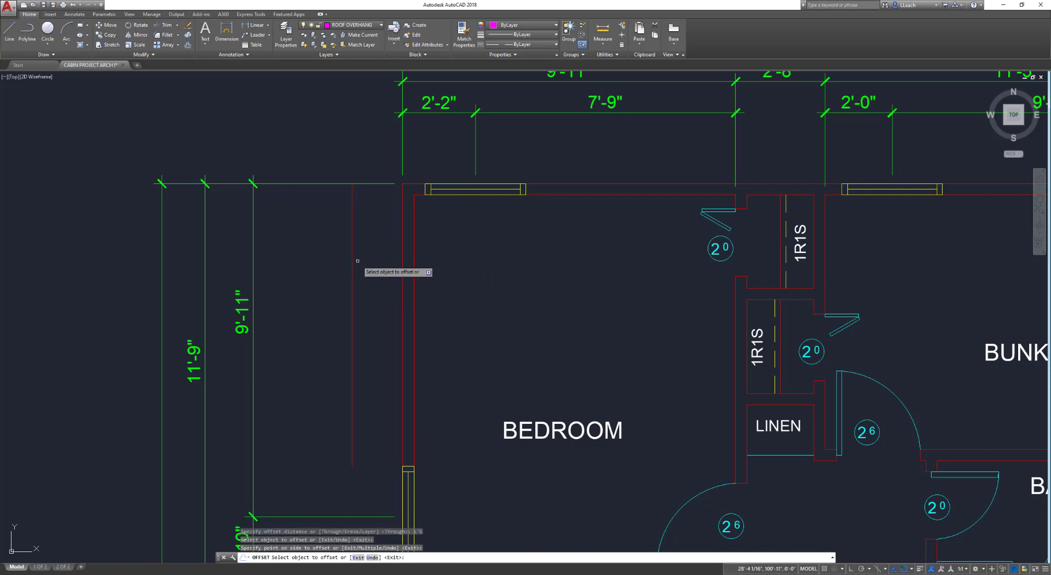
pyautogui.click(415, 184)
pyautogui.click(426, 145)
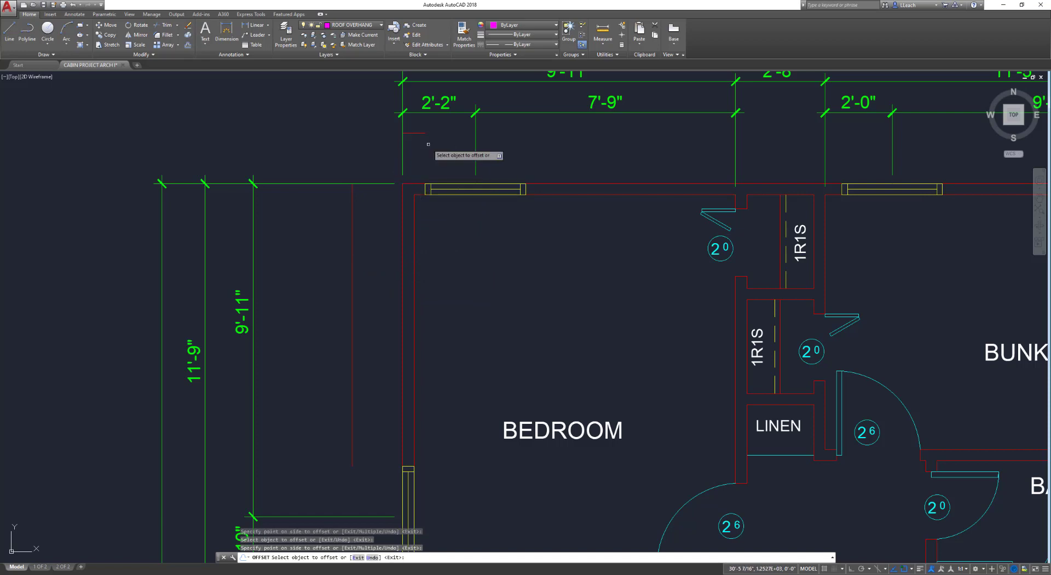
pyautogui.press('Escape')
# - Fillet the two new overhang lines into a sharp top-left corner
pyautogui.write('f')
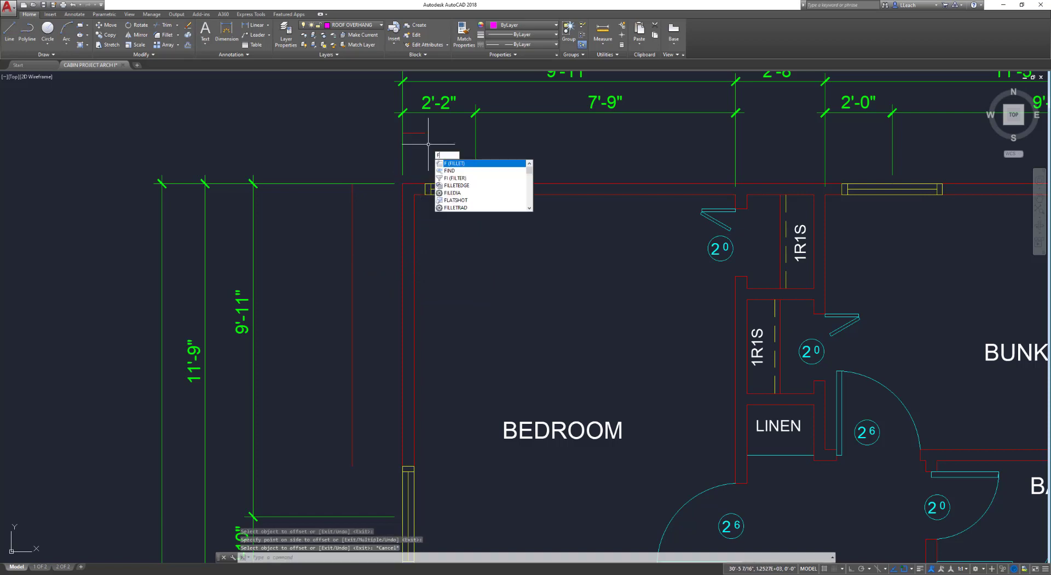
pyautogui.press('Return')
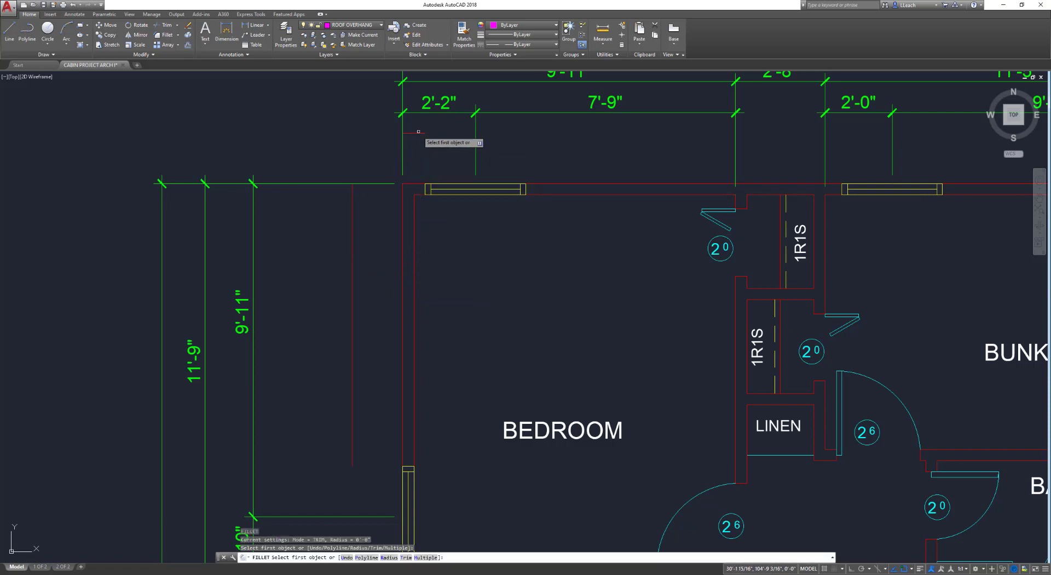
pyautogui.click(350, 195)
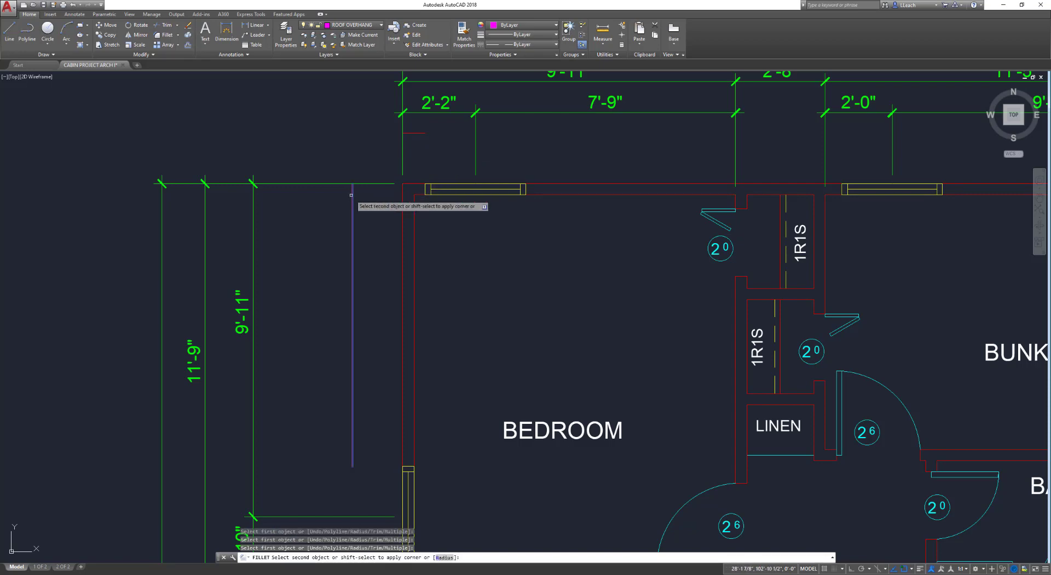
pyautogui.click(413, 133)
pyautogui.press('Return')
# - Offset the east wall line 1'6" outward
pyautogui.scroll(-5, 441, 144)
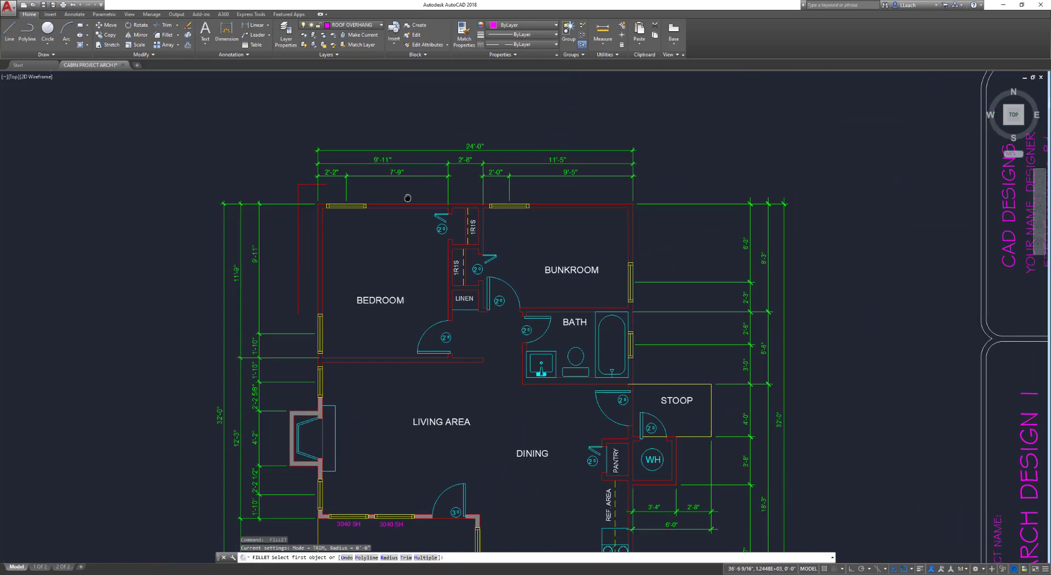
pyautogui.press('Escape')
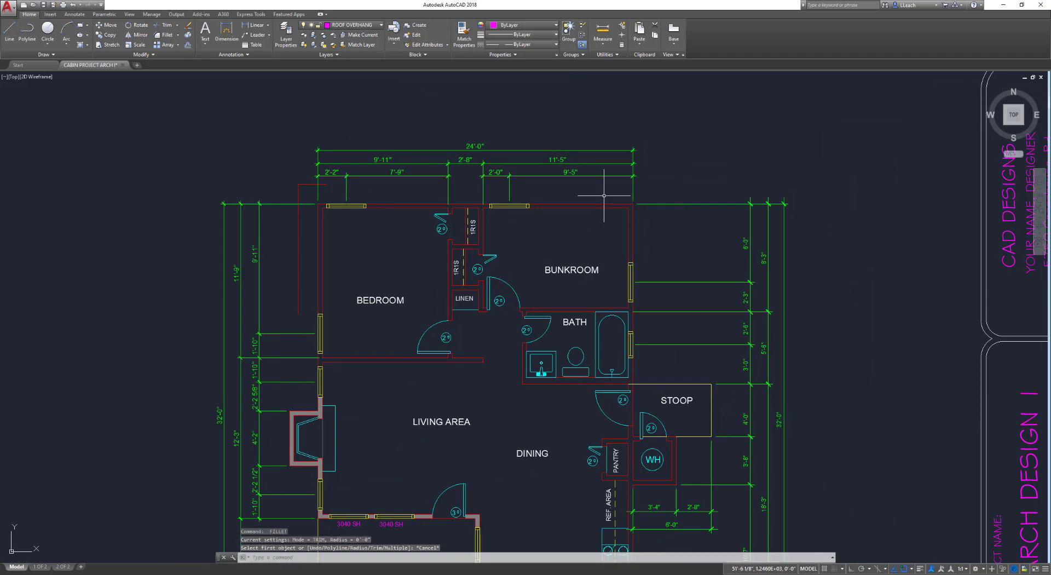
pyautogui.write('o')
pyautogui.press('Return')
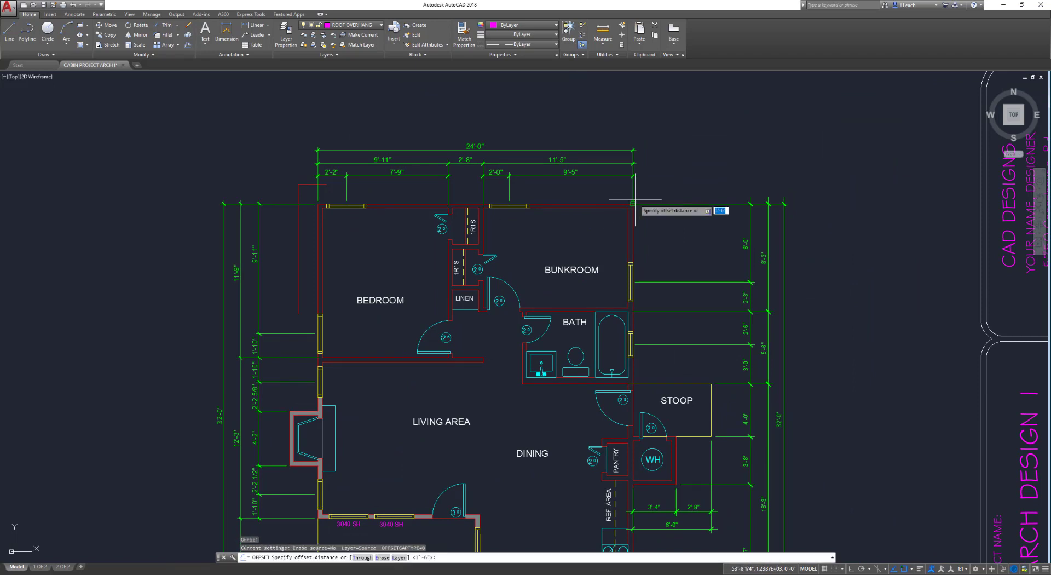
pyautogui.write("1'6")
pyautogui.press('Return')
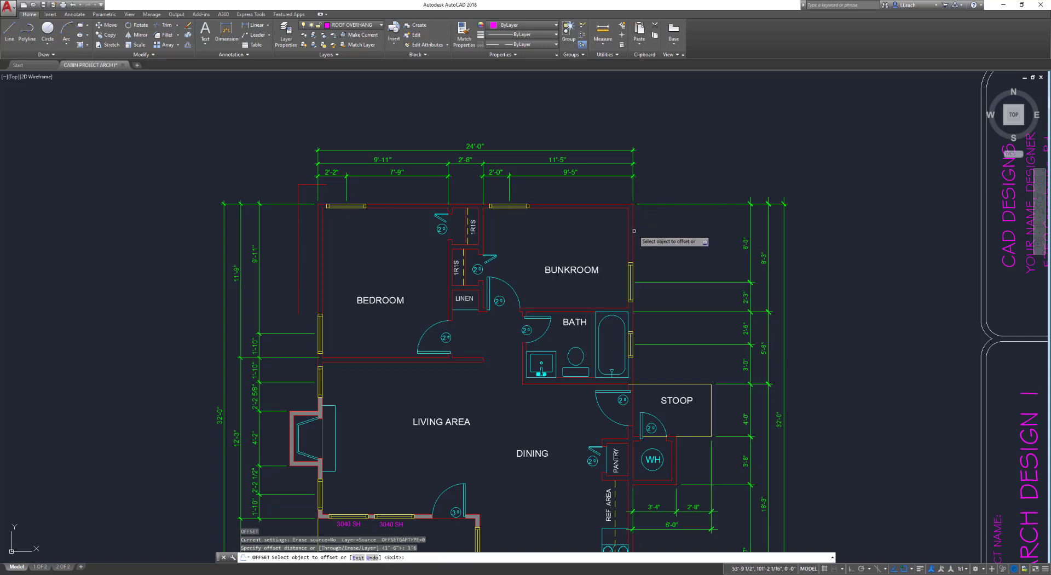
pyautogui.click(633, 230)
pyautogui.click(665, 231)
pyautogui.press('Escape')
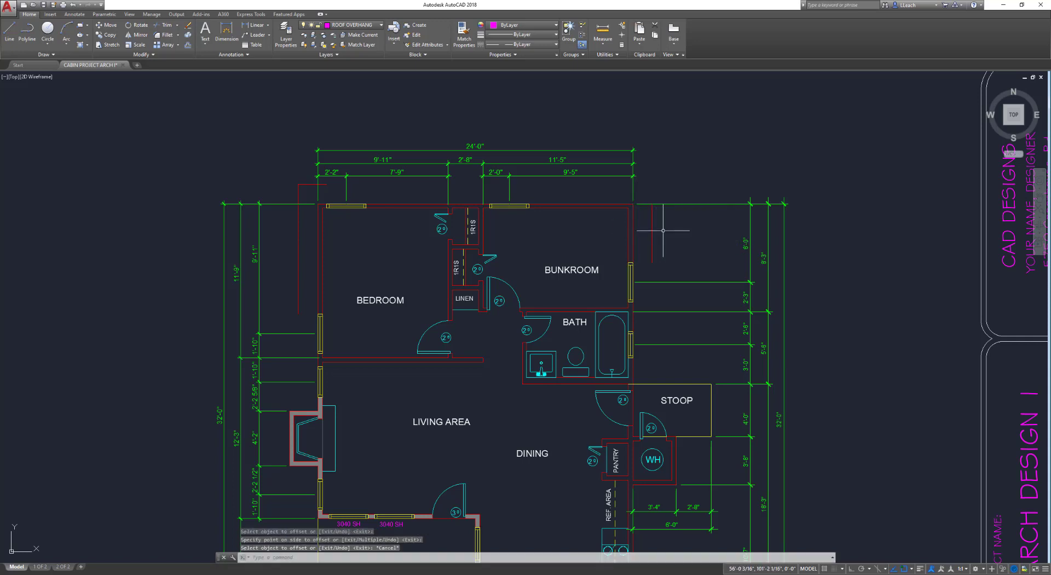
# - Fillet the top overhang line to the new east overhang line
pyautogui.write('f')
pyautogui.press('Return')
pyautogui.click(652, 229)
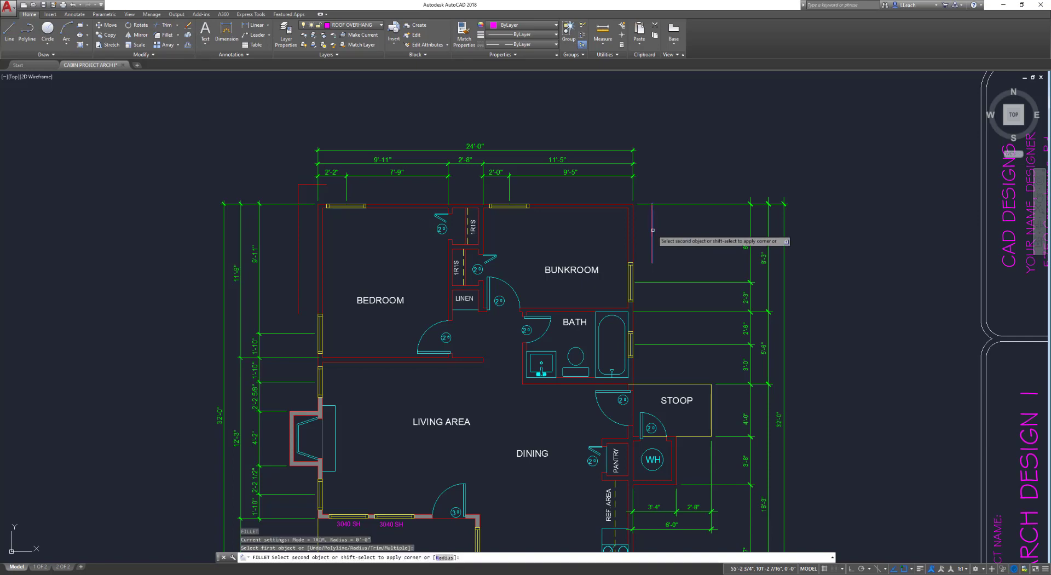
pyautogui.click(332, 185)
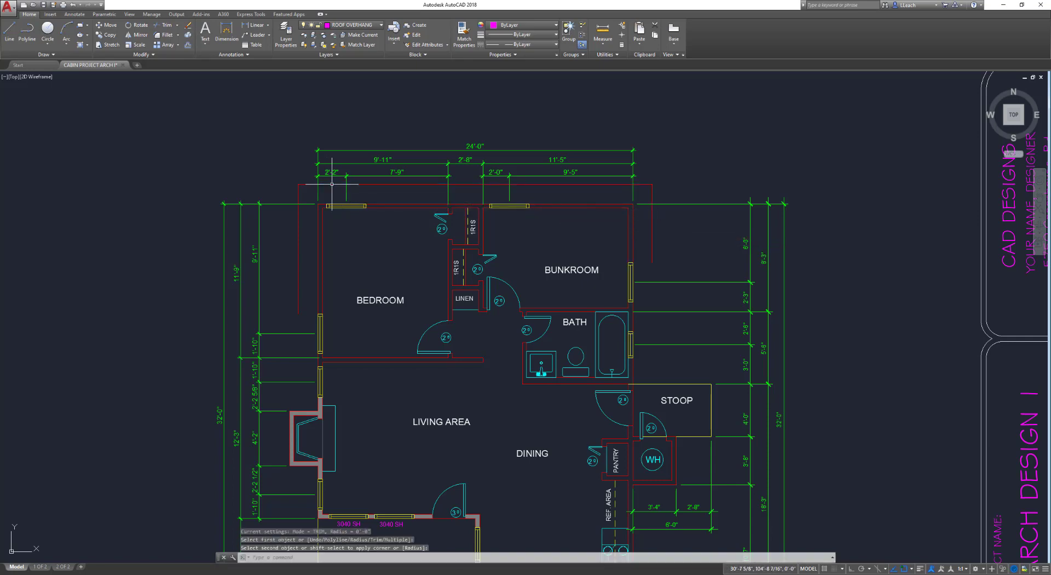
pyautogui.press('Escape')
# - Offset the wall below the living-area door, the porch's right wall and the bottom wall by 1'6"
pyautogui.scroll(-2, 645, 219)
pyautogui.moveTo(645, 219); pyautogui.dragTo(629, 188, button='middle')
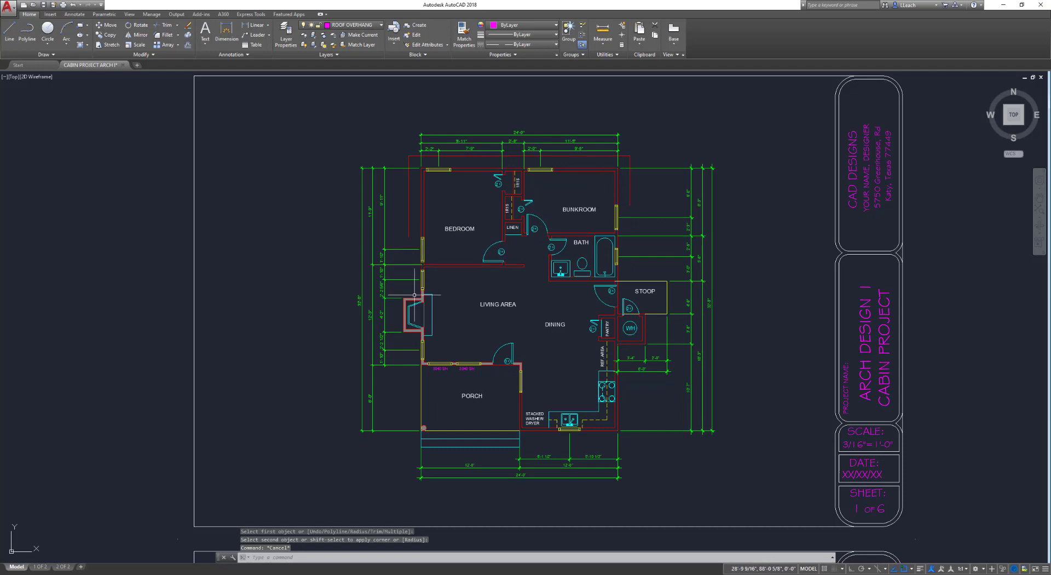
pyautogui.scroll(2, 438, 345)
pyautogui.write('o')
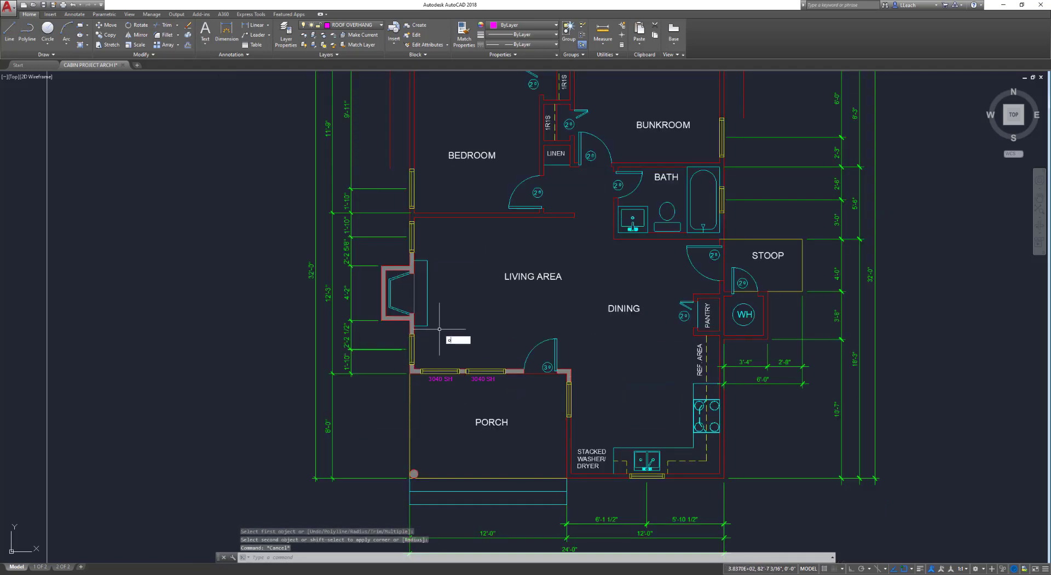
pyautogui.press('Return')
pyautogui.write("1'6")
pyautogui.press('Return')
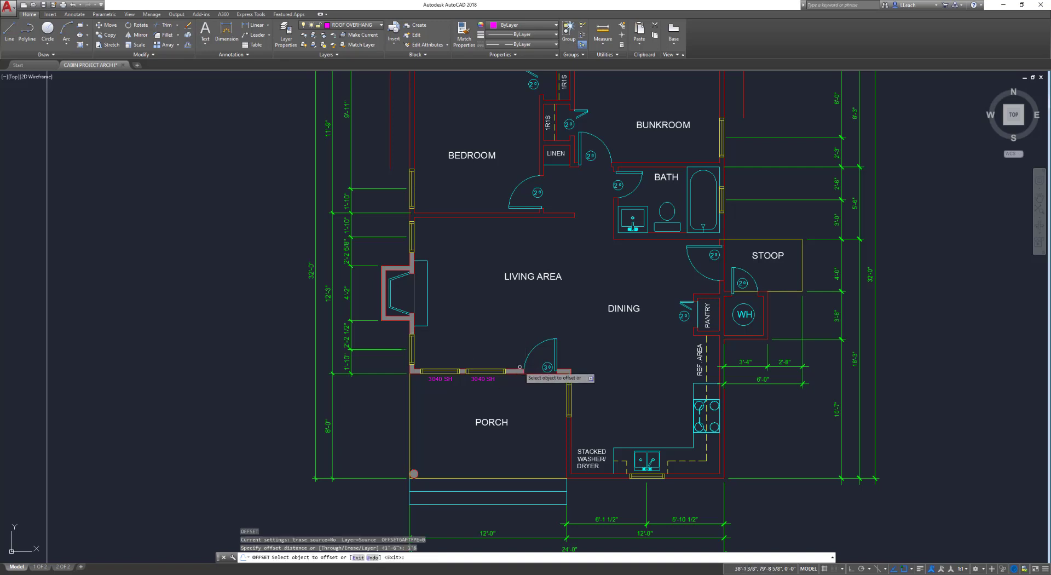
pyautogui.click(531, 374)
pyautogui.click(531, 385)
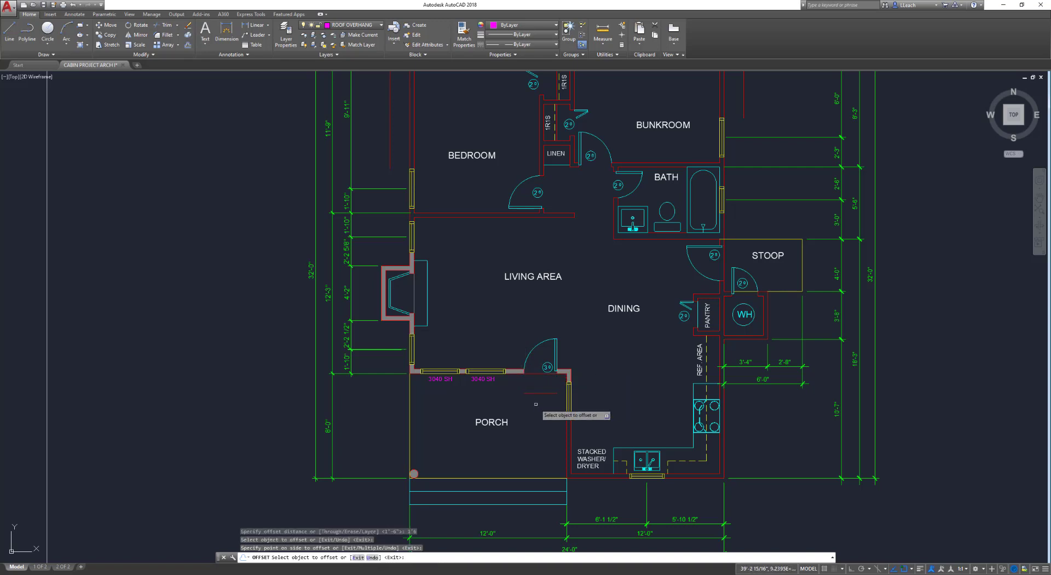
pyautogui.click(567, 438)
pyautogui.click(554, 437)
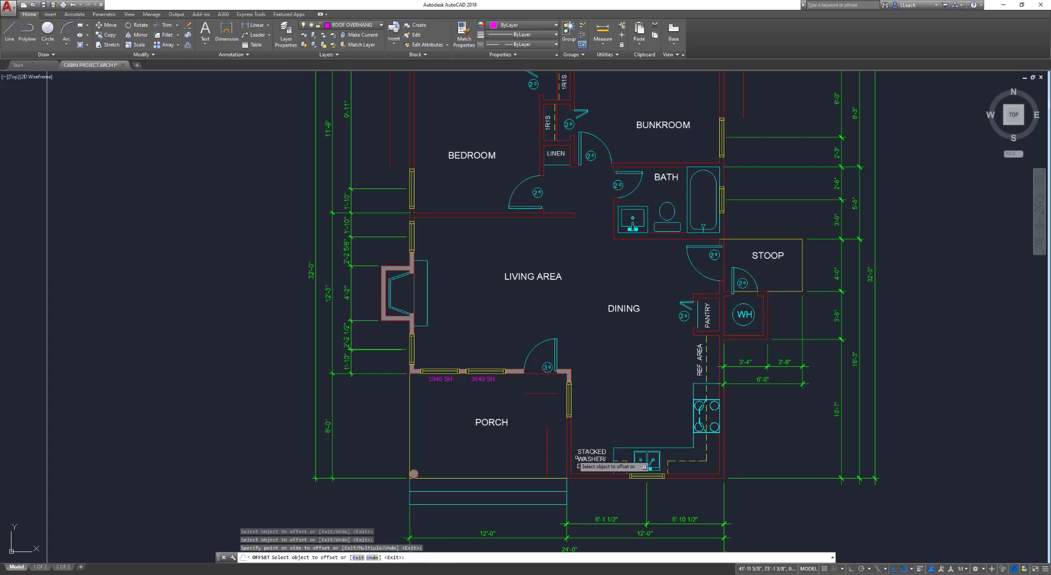
pyautogui.click(595, 478)
pyautogui.click(595, 504)
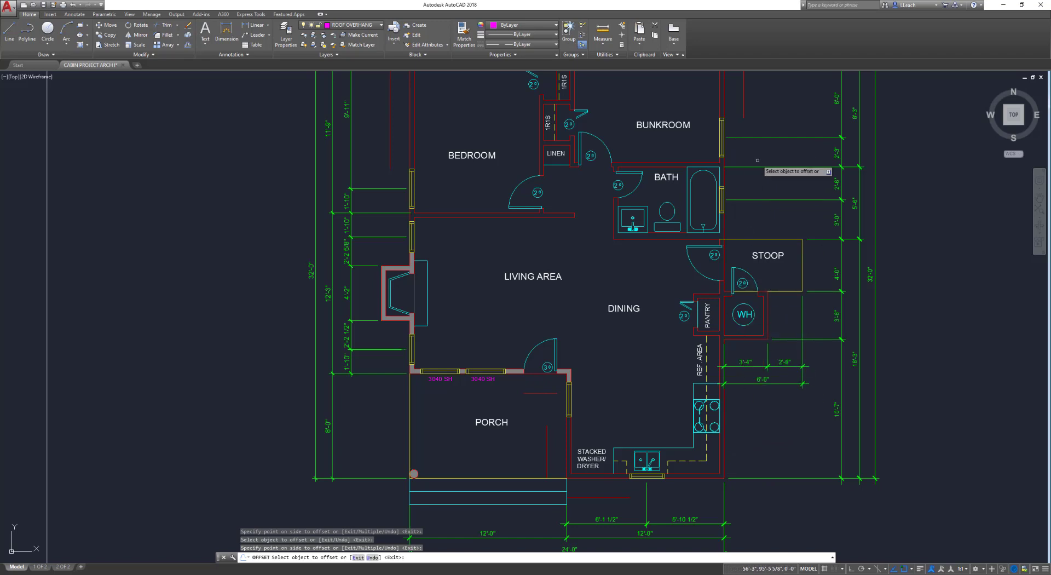
pyautogui.press('Escape')
# - Fillet the east, bottom and porch overhang lines into closed corners
pyautogui.write('f')
pyautogui.press('Return')
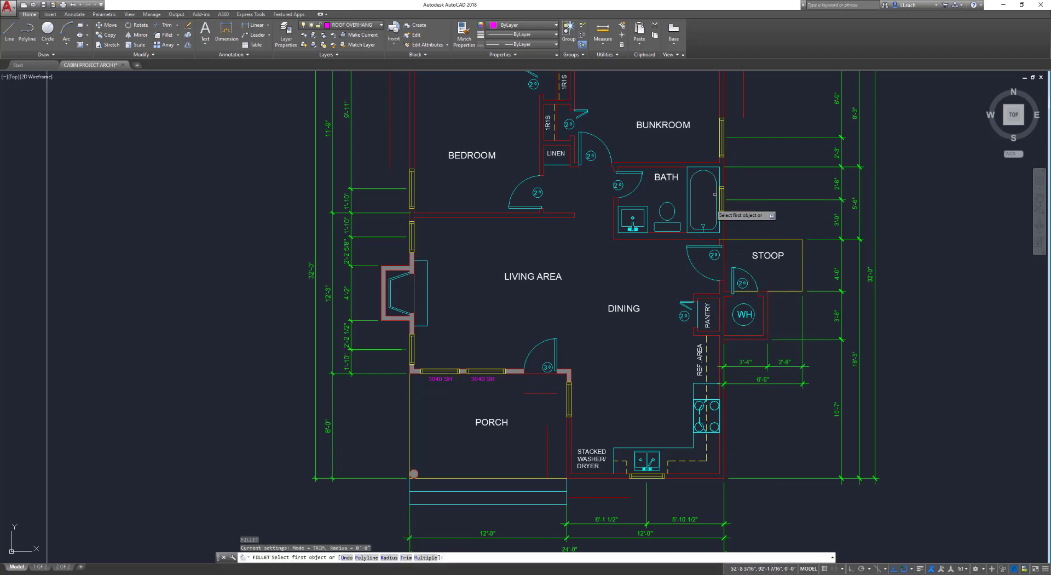
pyautogui.click(742, 112)
pyautogui.click(624, 496)
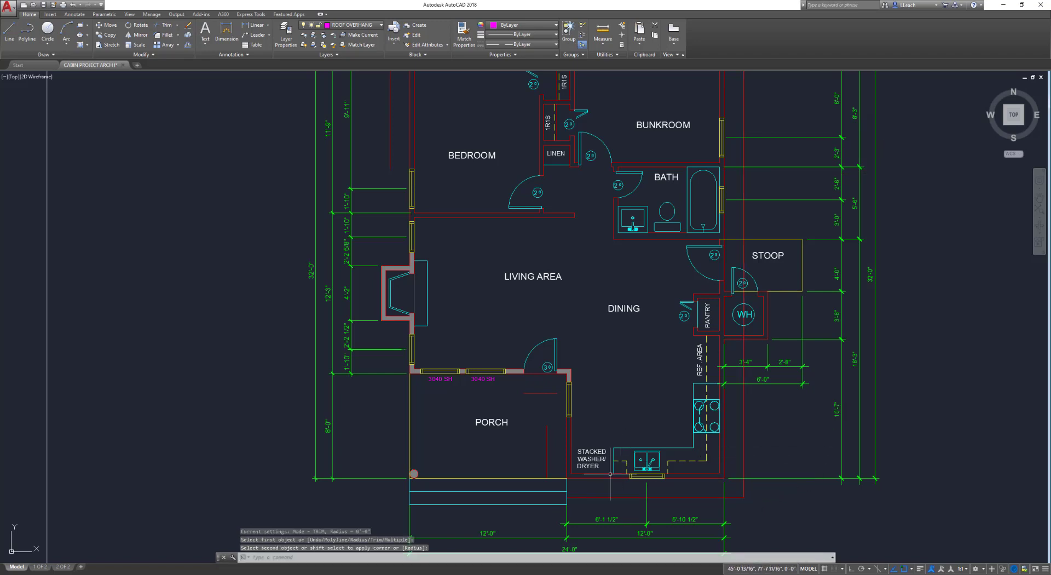
pyautogui.press('Return')
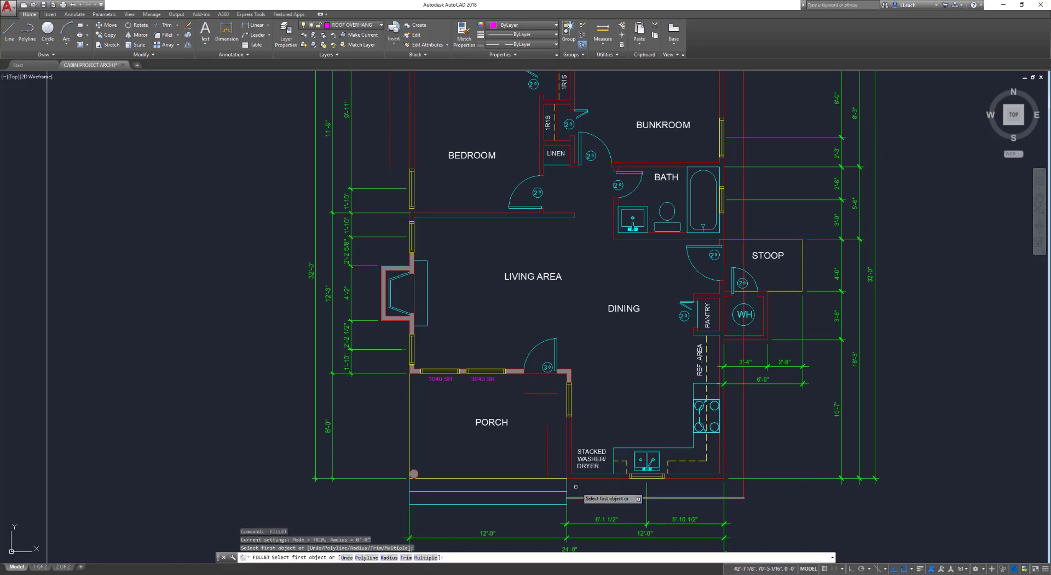
pyautogui.click(547, 459)
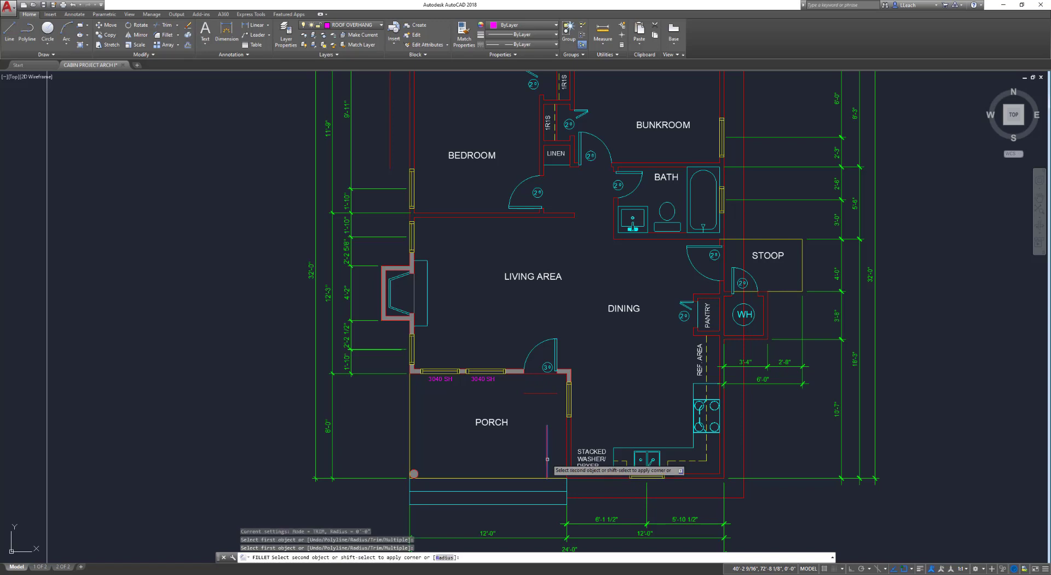
pyautogui.click(574, 497)
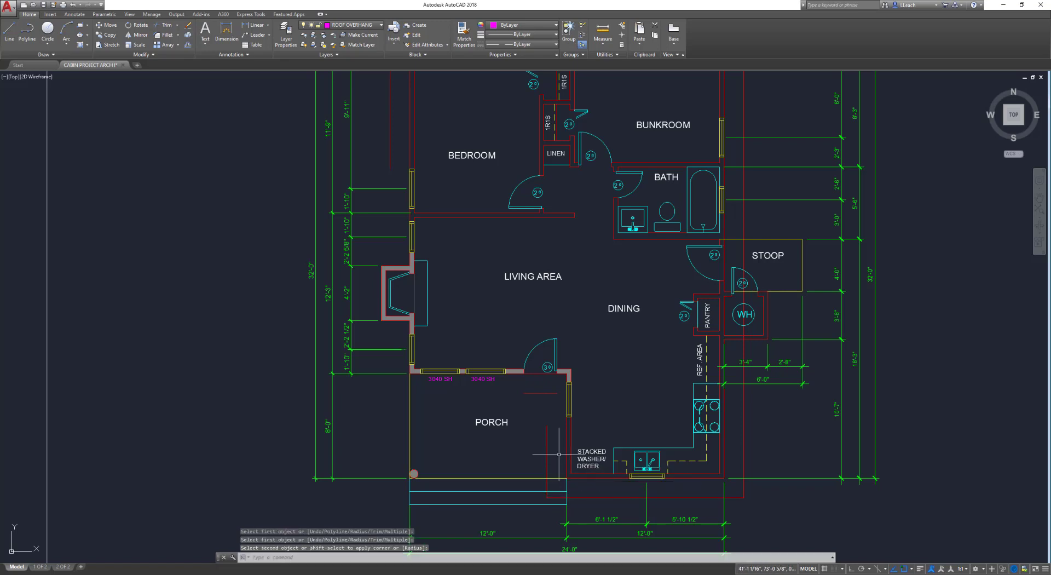
pyautogui.press('Return')
pyautogui.click(547, 453)
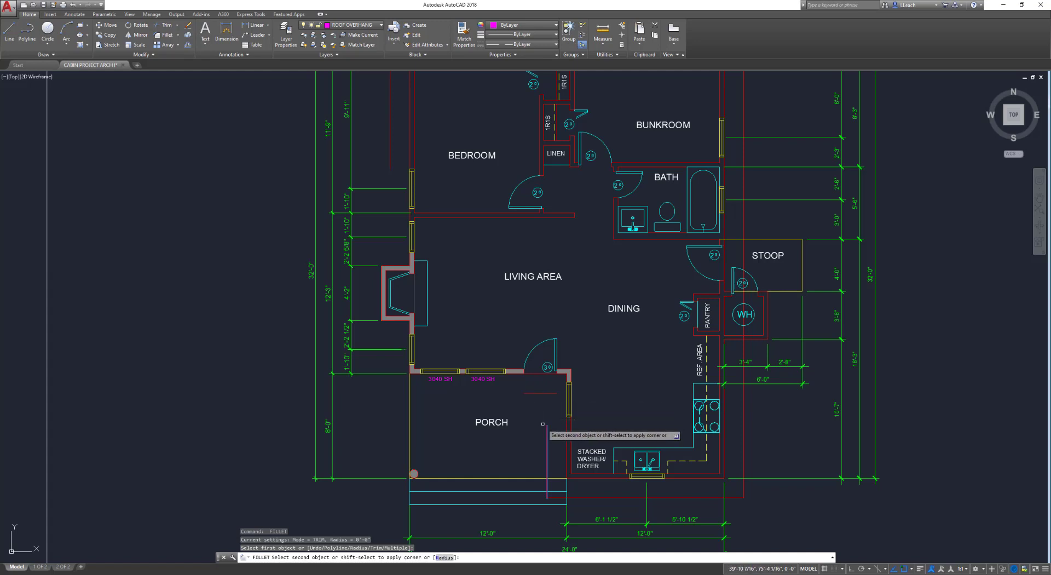
pyautogui.click(539, 393)
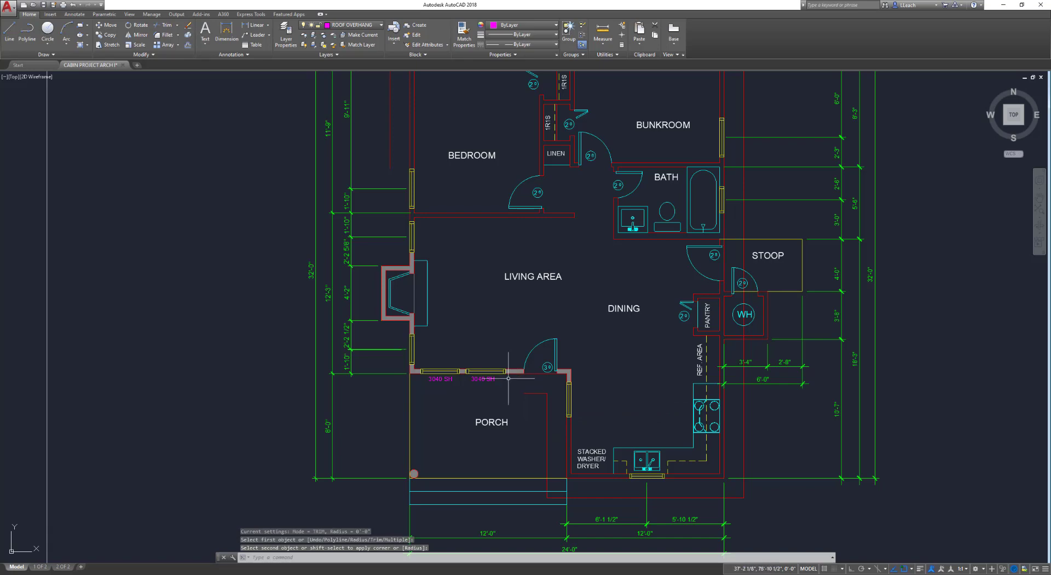
pyautogui.press('Return')
pyautogui.click(526, 392)
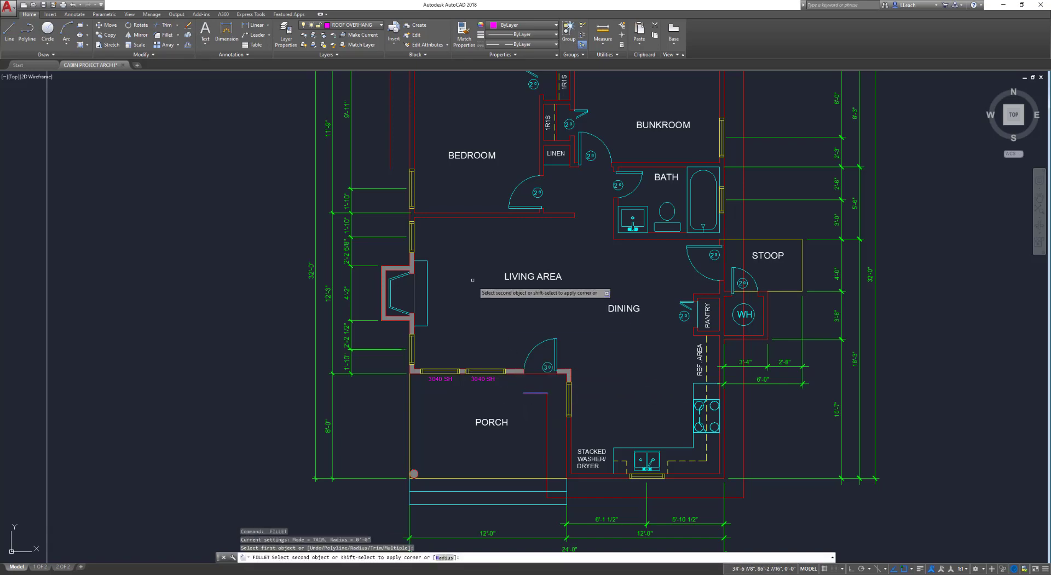
pyautogui.click(392, 166)
pyautogui.press('Escape')
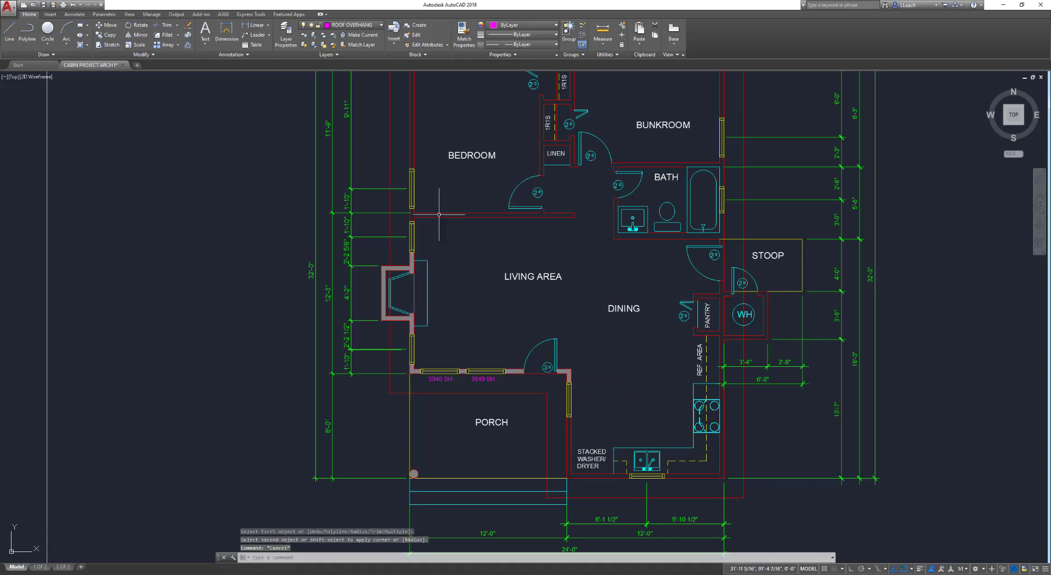
pyautogui.scroll(-3, 432, 219)
pyautogui.scroll(3, 426, 243)
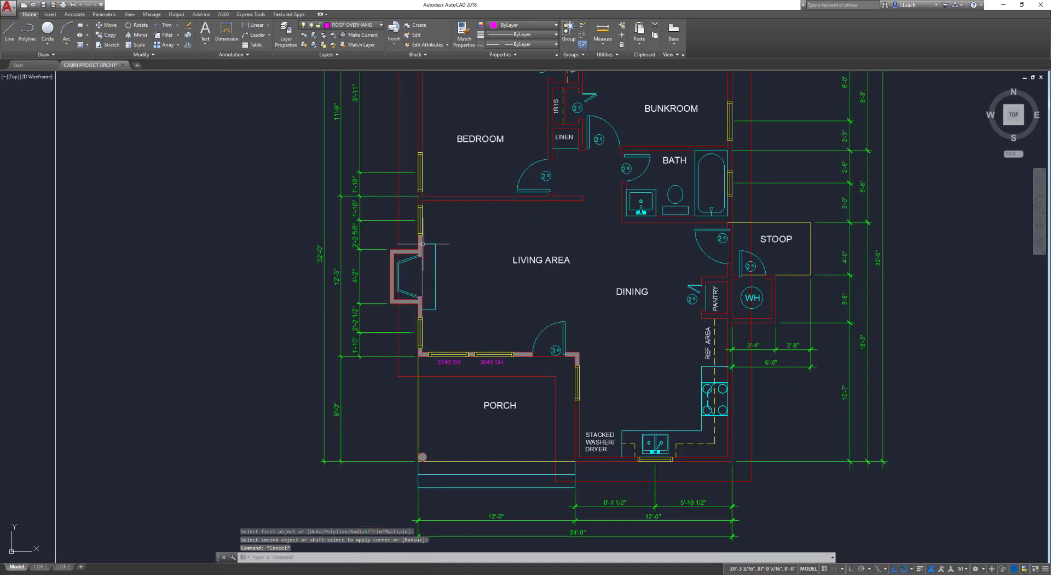
pyautogui.scroll(-2, 398, 251)
pyautogui.scroll(-2, 432, 236)
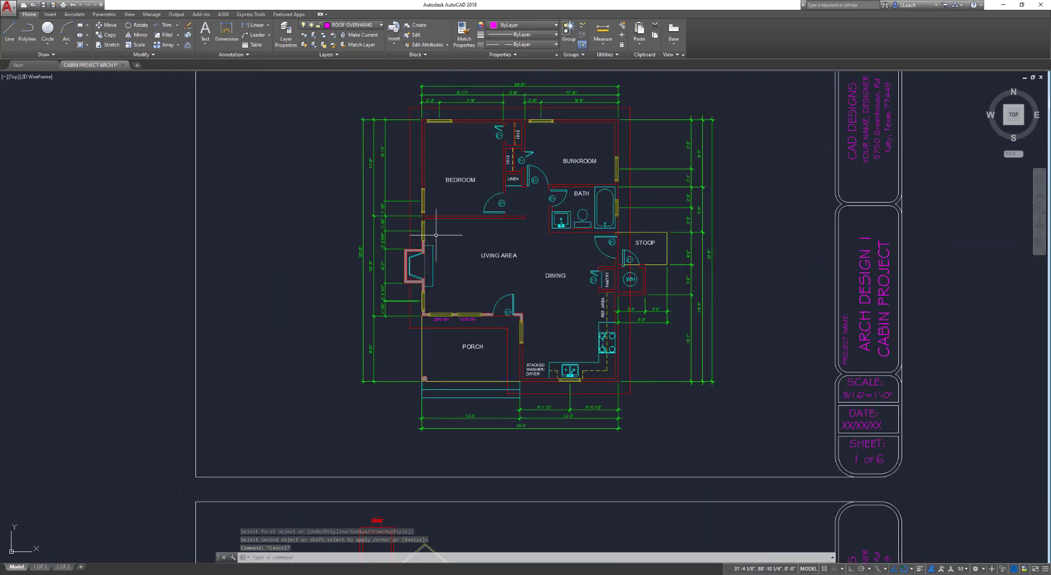
pyautogui.moveTo(437, 235); pyautogui.dragTo(421, 277, button='middle')
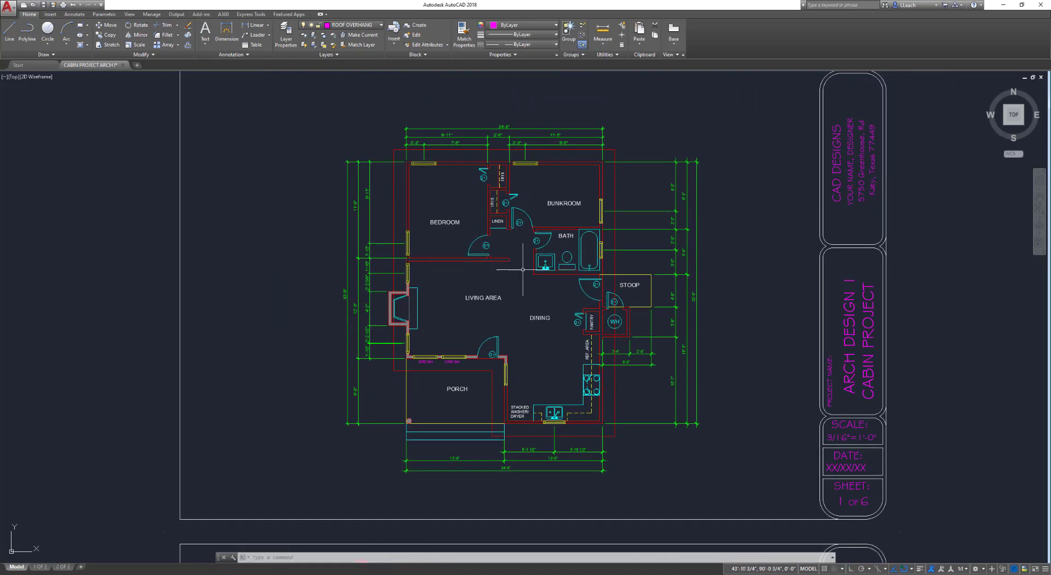
pyautogui.moveTo(541, 267); pyautogui.dragTo(499, 275, button='middle')
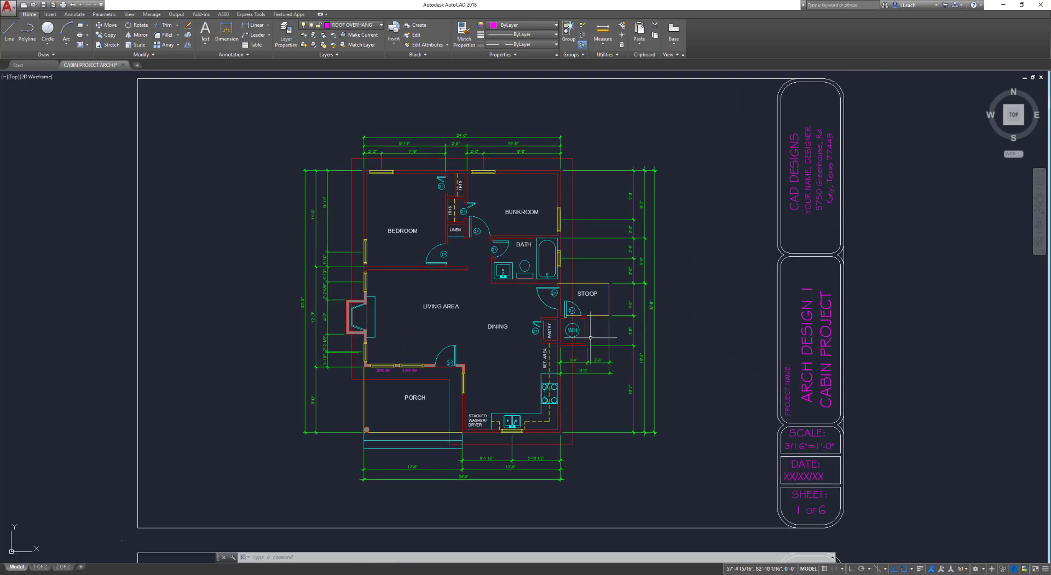
pyautogui.scroll(2, 597, 335)
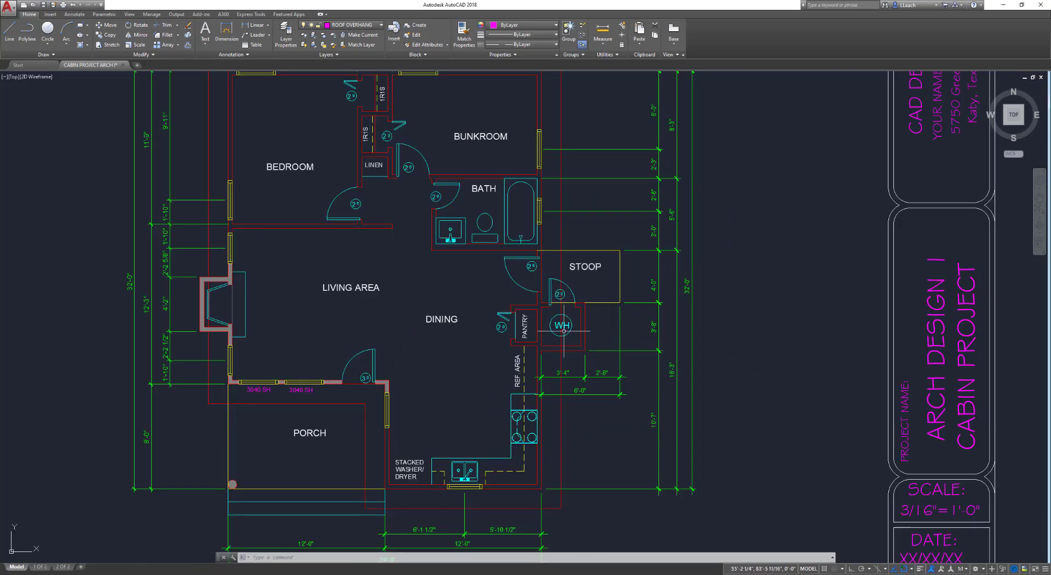
pyautogui.scroll(-2, 564, 288)
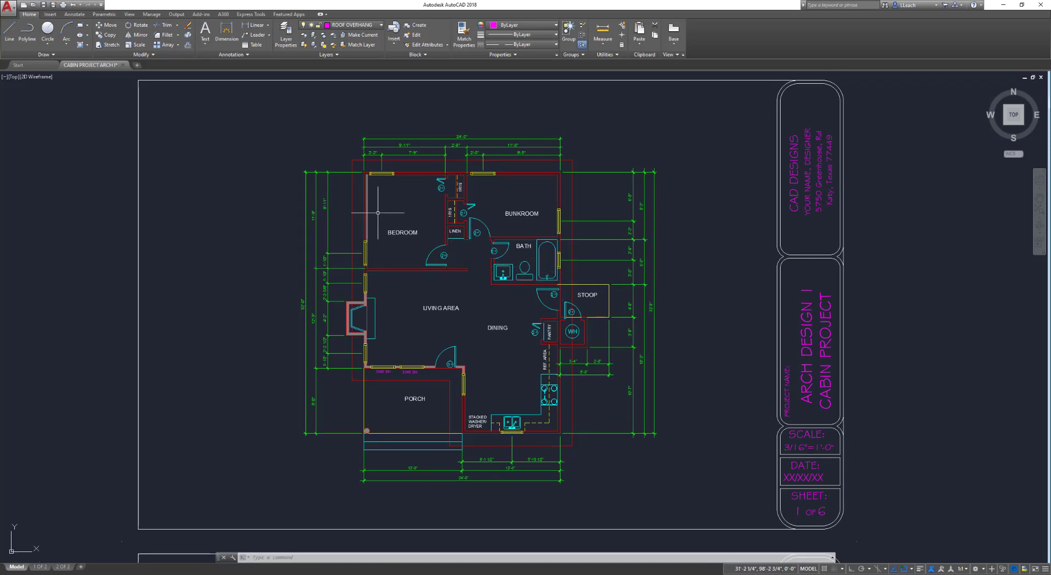
pyautogui.scroll(2, 362, 210)
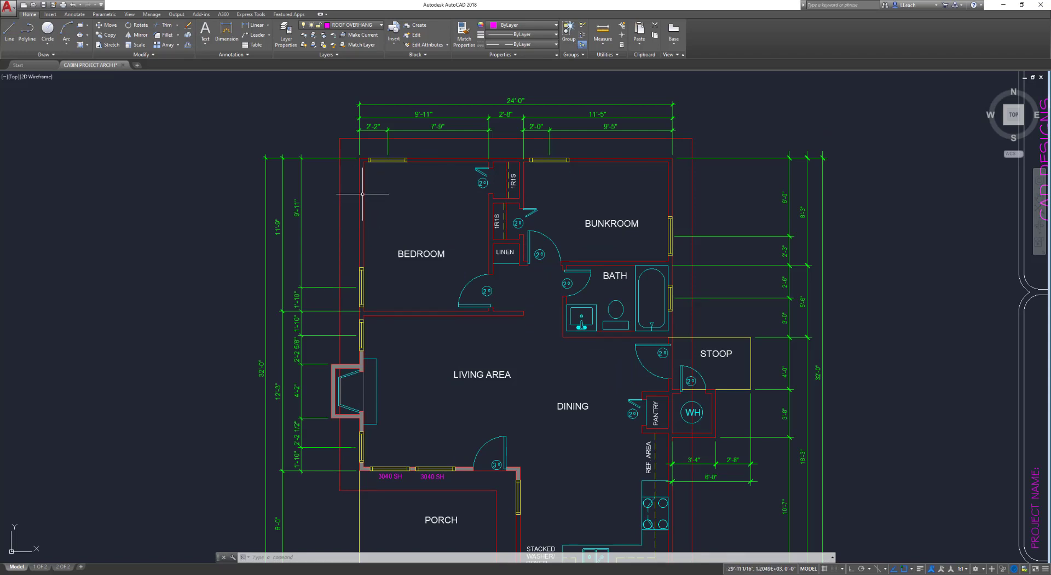
pyautogui.moveTo(363, 198); pyautogui.dragTo(364, 202, button='middle')
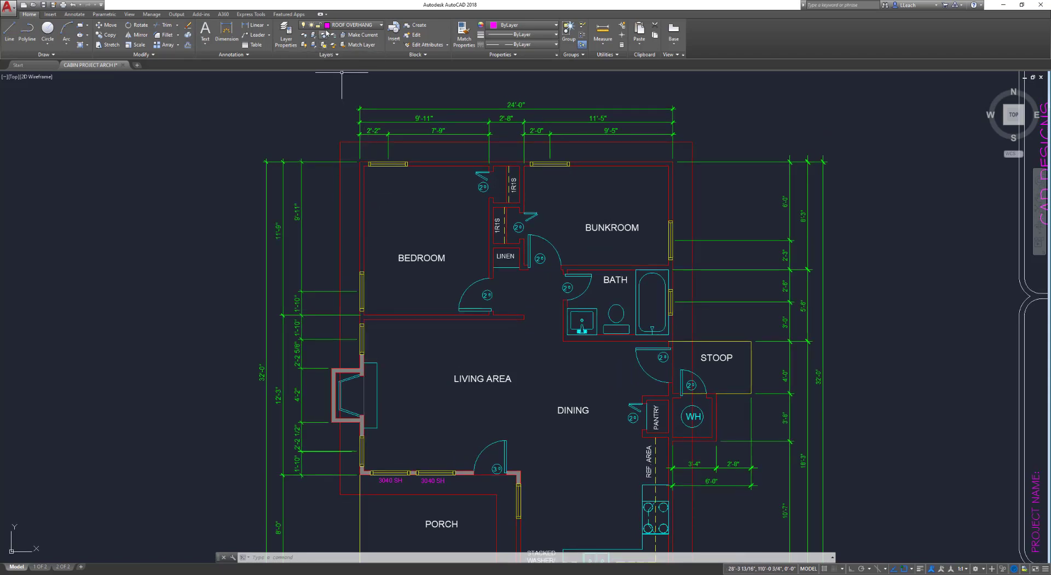
# - Select the left, top, right, bottom and porch outline lines and put them on ROOF OVERHANG
pyautogui.press('Escape')
pyautogui.press('Escape')
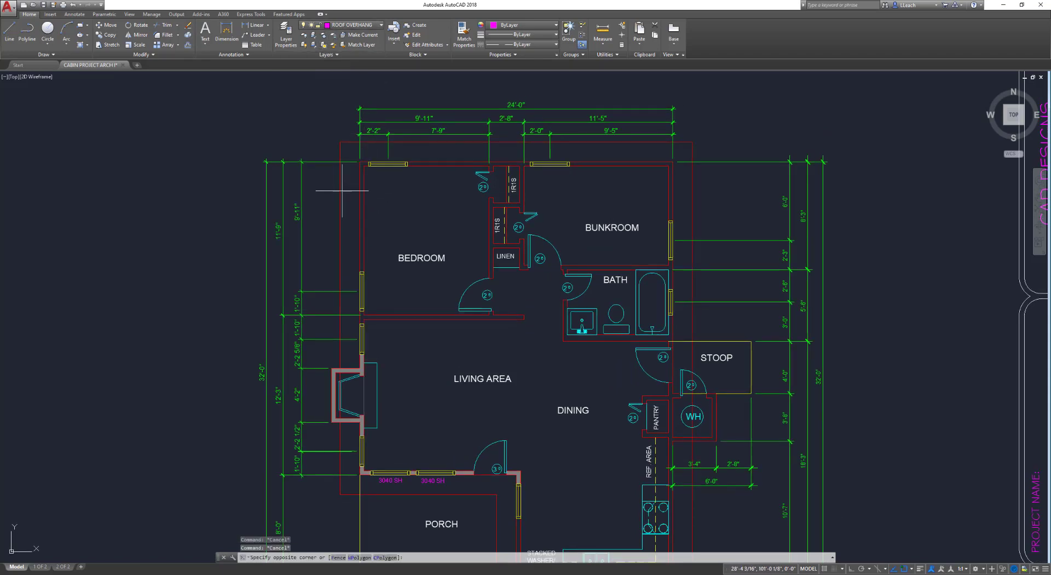
pyautogui.click(340, 175)
pyautogui.click(347, 142)
pyautogui.click(346, 143)
pyautogui.click(693, 181)
pyautogui.moveTo(731, 247); pyautogui.dragTo(683, 192, button='middle')
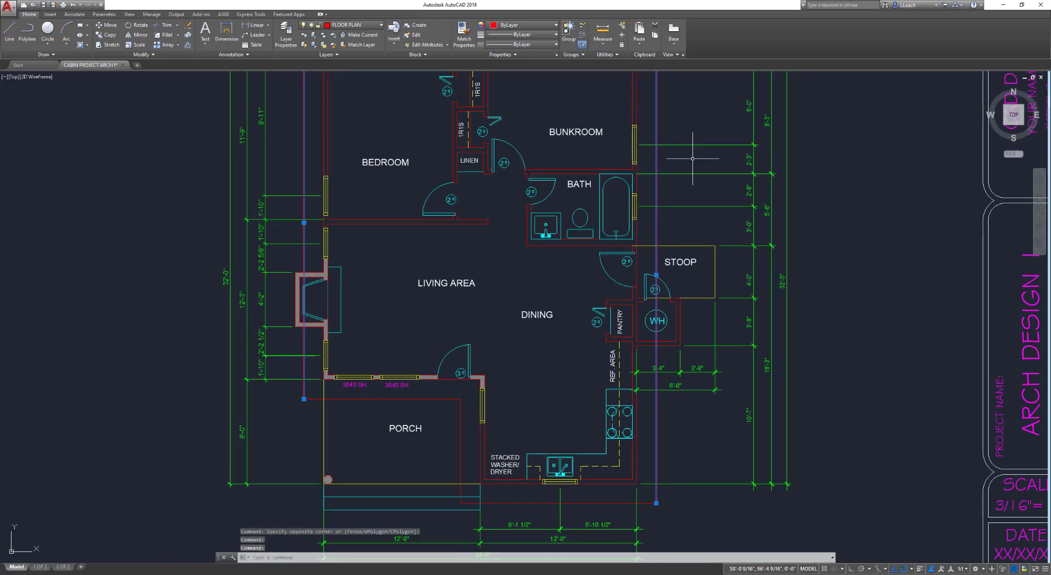
pyautogui.click(624, 503)
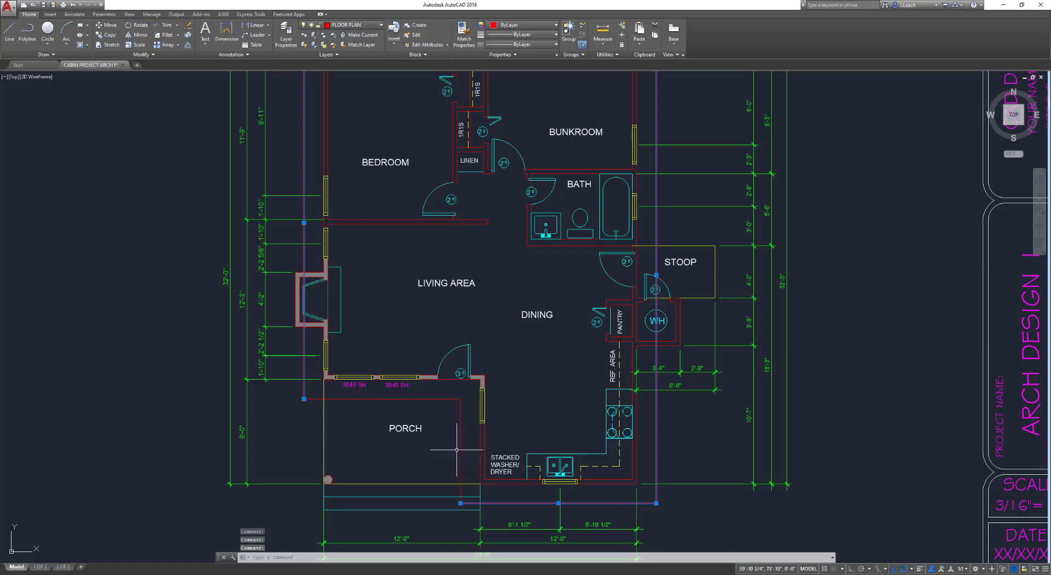
pyautogui.click(432, 399)
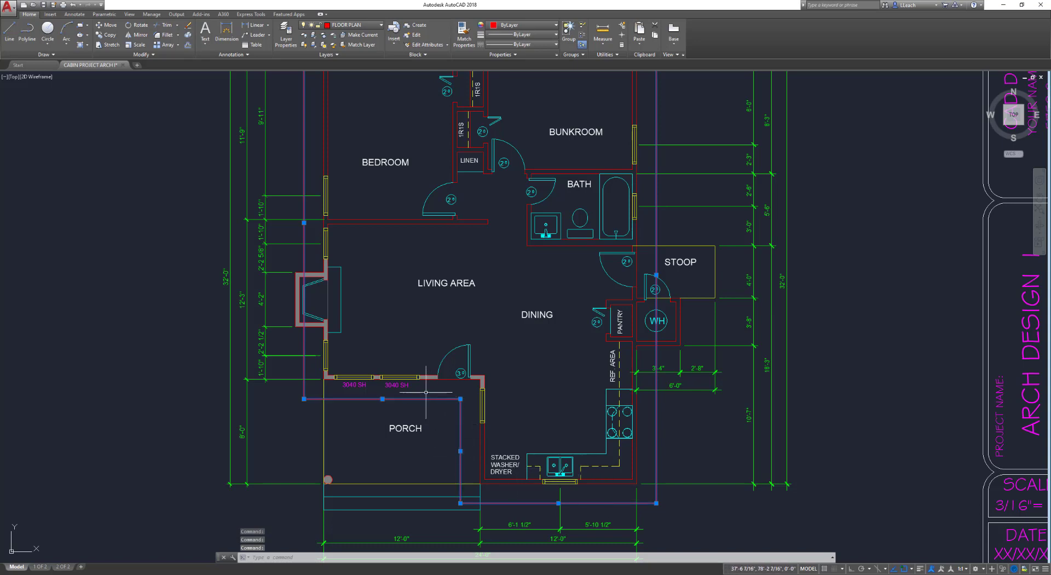
pyautogui.click(344, 25)
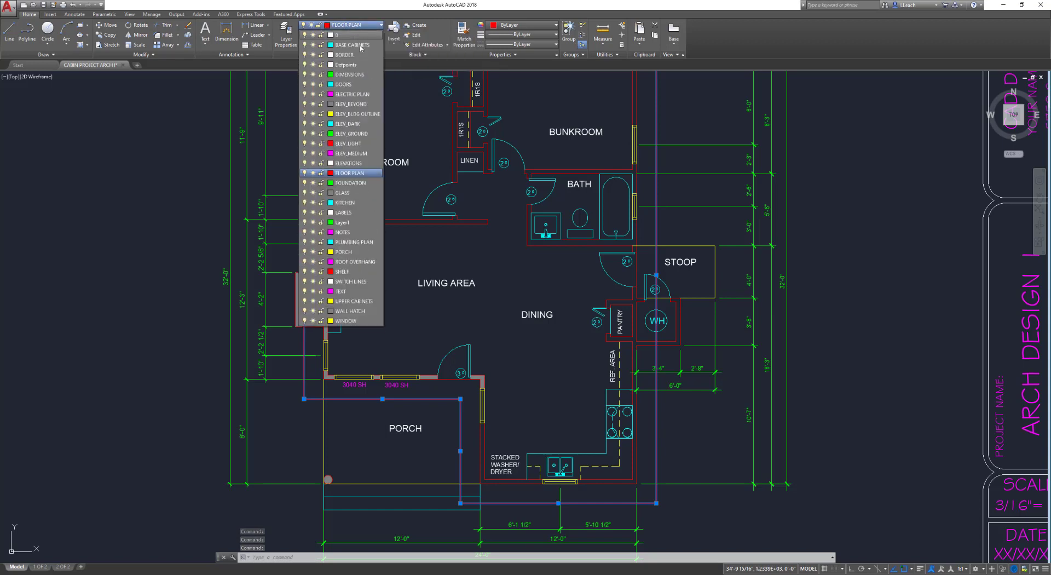
pyautogui.click(352, 261)
pyautogui.press('Escape')
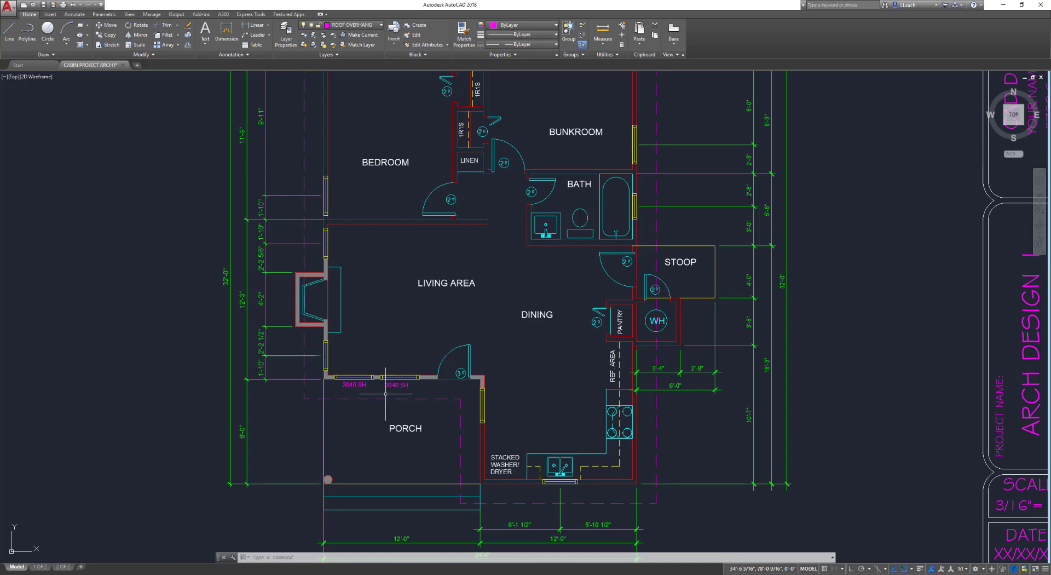
# - Set LTSCALE to 1, then change it to 48
pyautogui.moveTo(381, 392); pyautogui.dragTo(395, 389, button='middle')
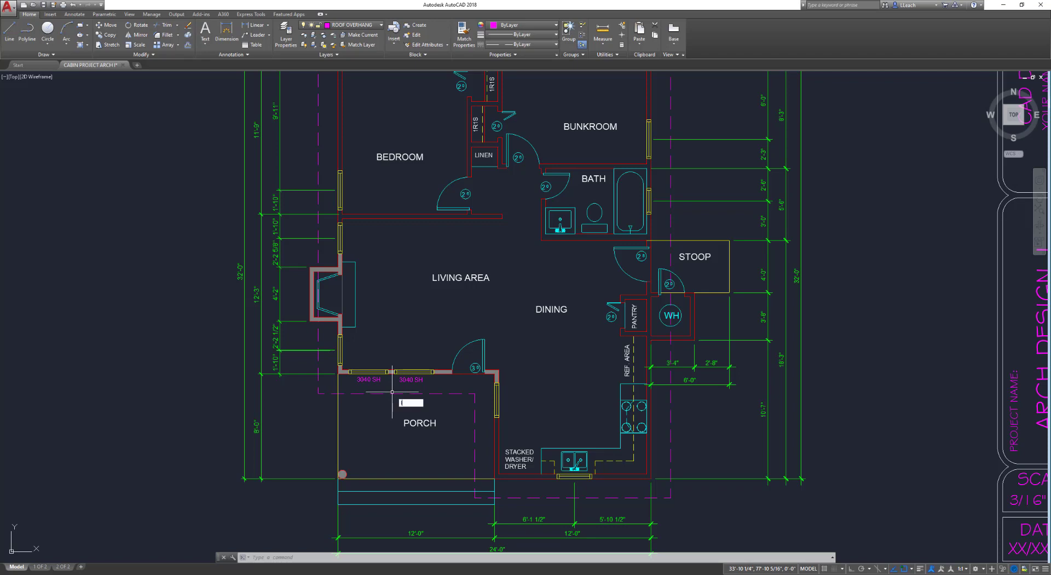
pyautogui.write('LTScal')
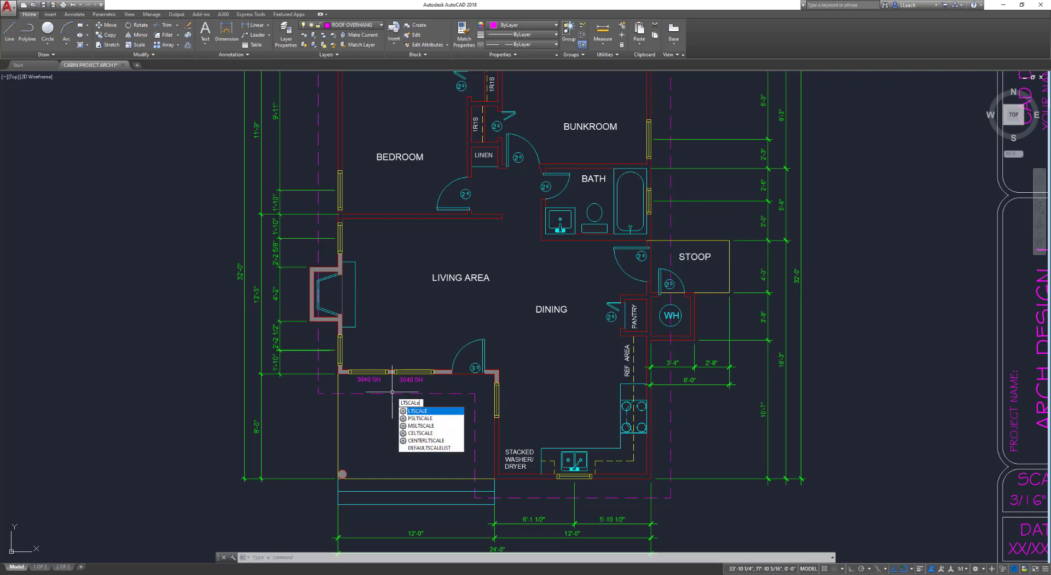
pyautogui.press('Return')
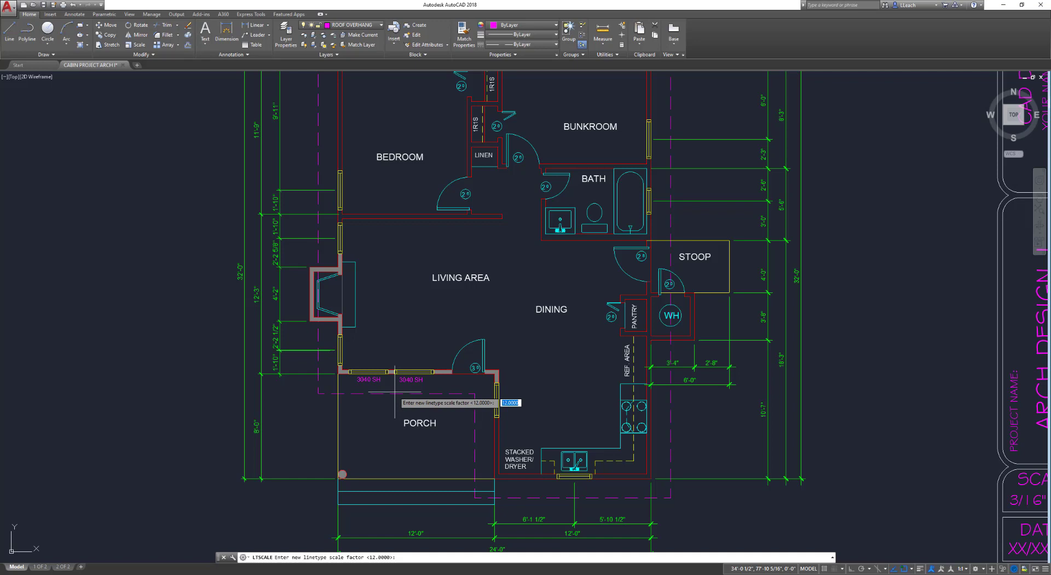
pyautogui.press('Return')
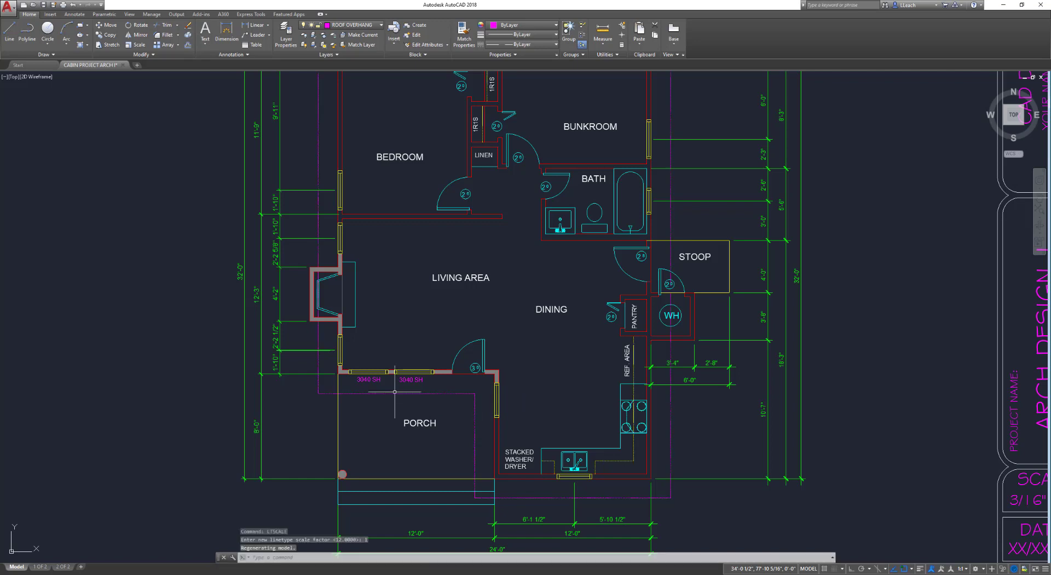
pyautogui.press('Escape')
pyautogui.scroll(9, 457, 394)
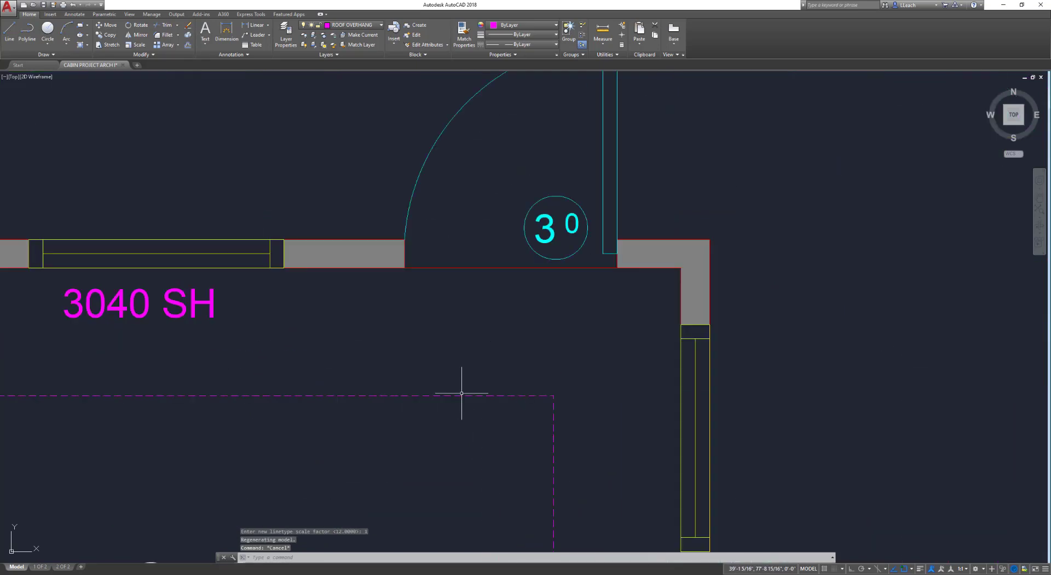
pyautogui.scroll(-10, 461, 393)
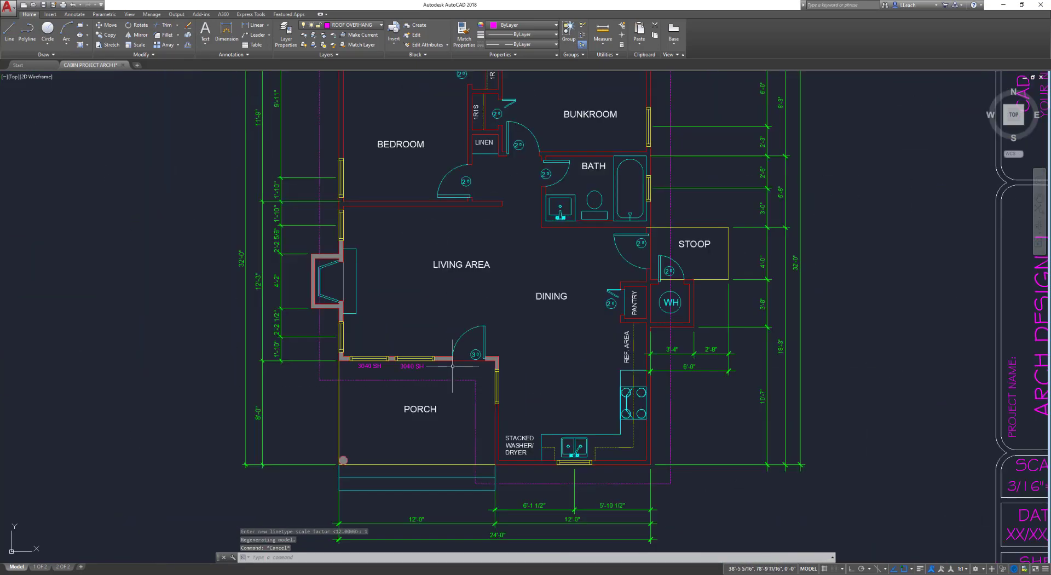
pyautogui.write('lt')
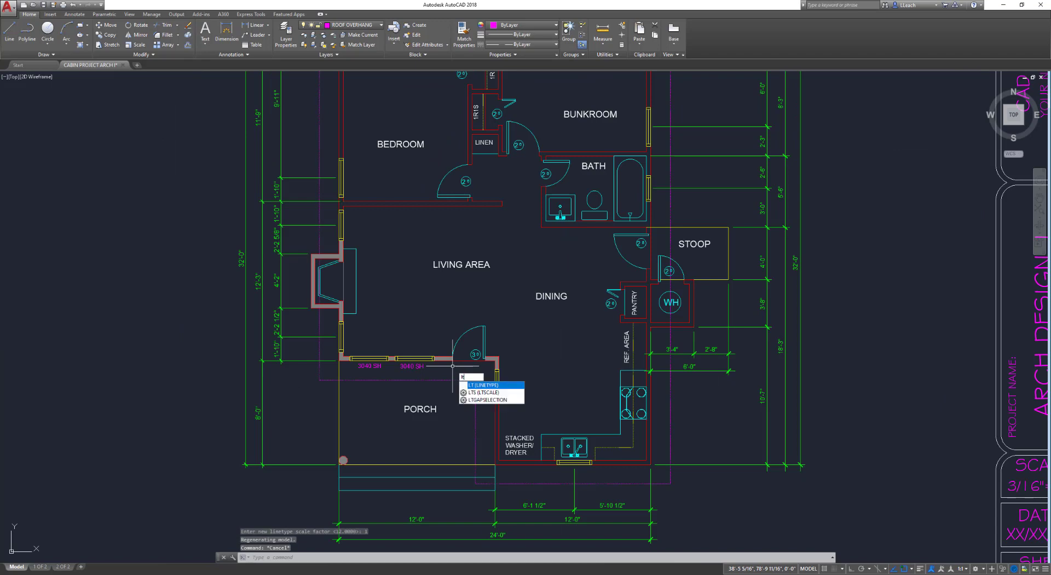
pyautogui.write('sca')
pyautogui.press('Return')
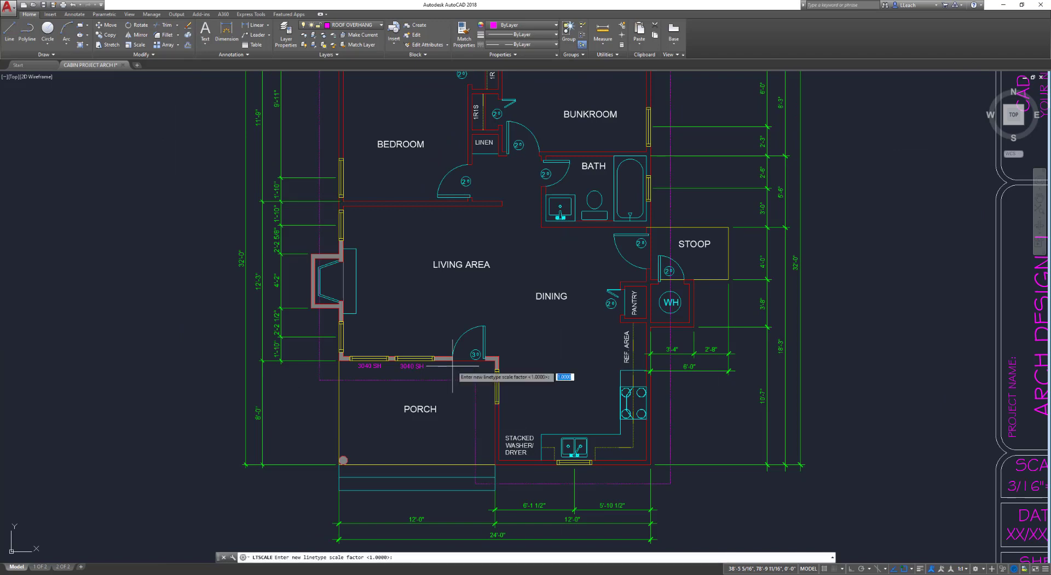
pyautogui.press('Return')
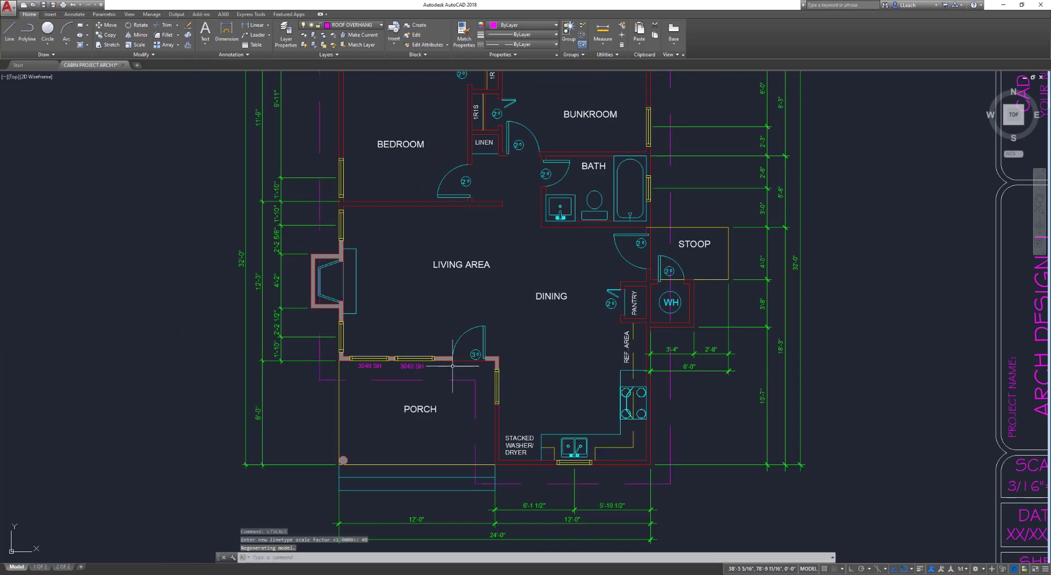
# - Set the linetype scale to 12 with LTS and zoom in on the fireplace
pyautogui.scroll(-2, 454, 366)
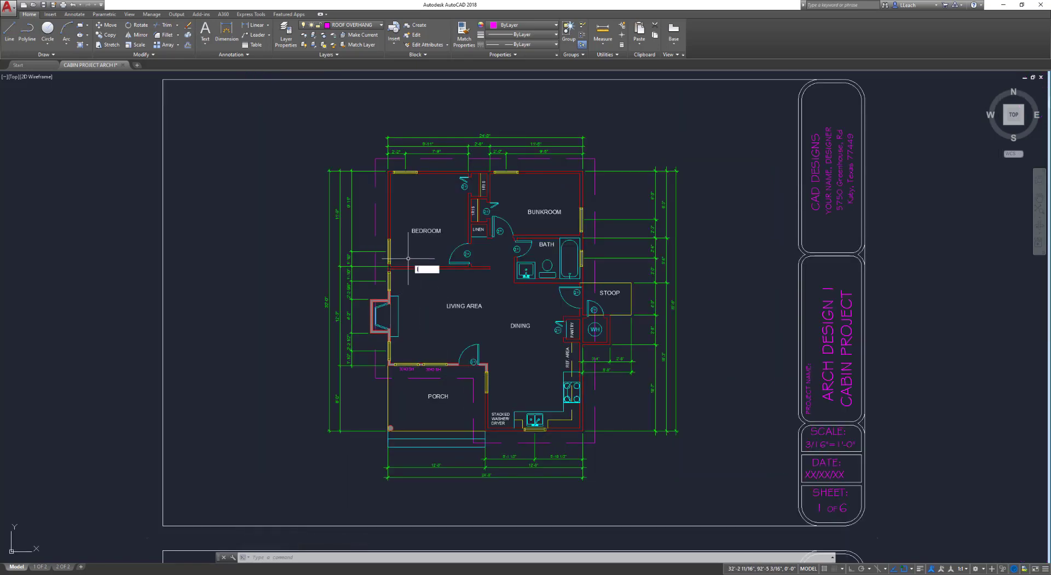
pyautogui.write('LTSCALE')
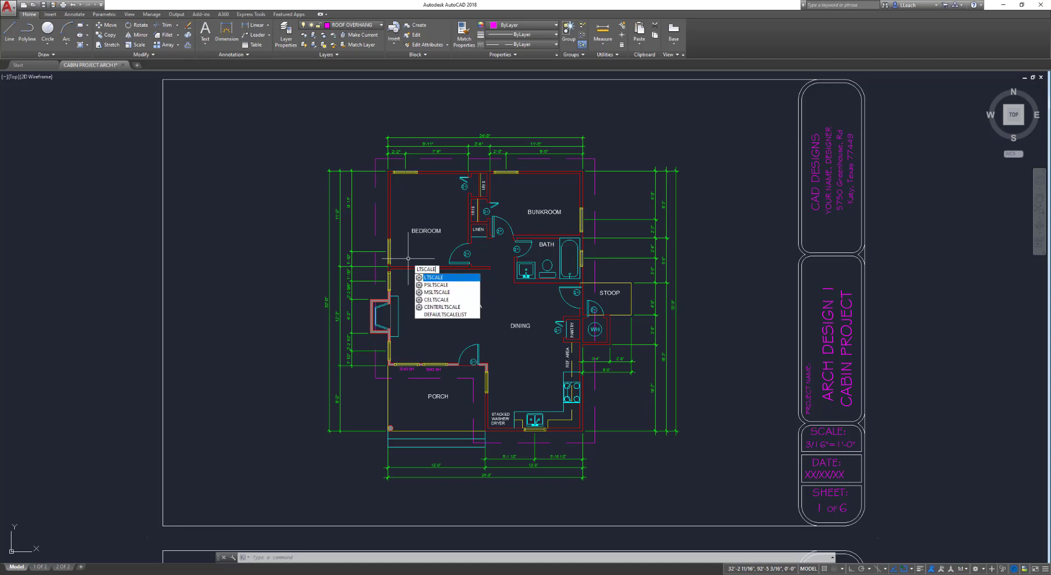
pyautogui.press('Return')
pyautogui.write('12')
pyautogui.press('Return')
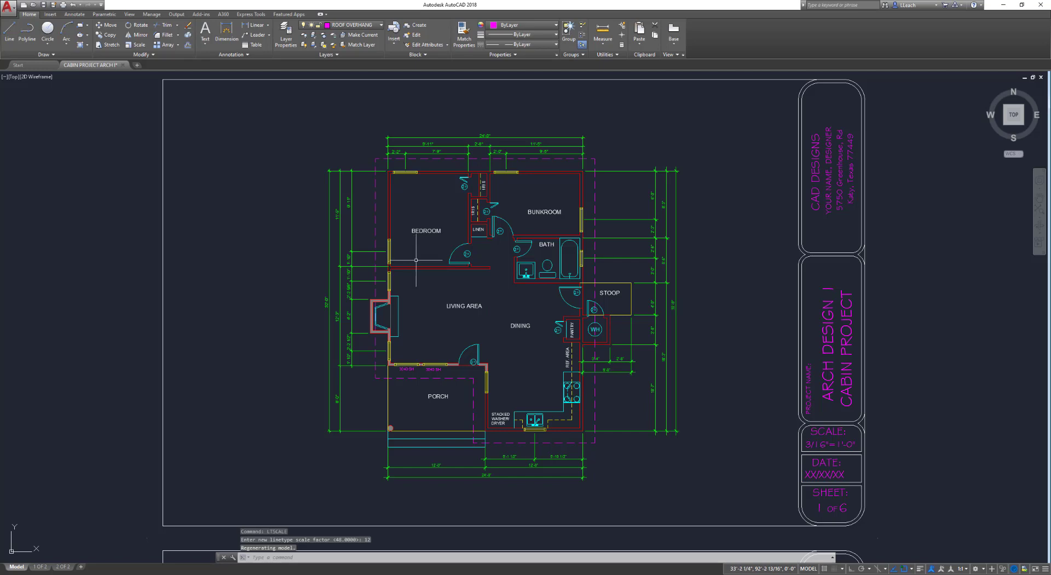
pyautogui.moveTo(387, 272); pyautogui.dragTo(382, 278, button='middle')
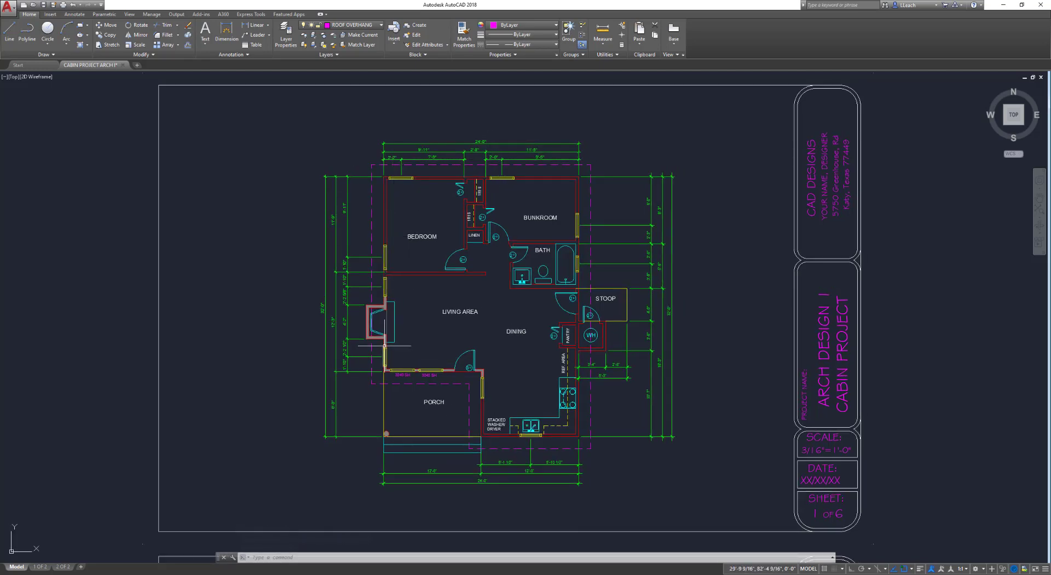
pyautogui.scroll(2, 385, 344)
pyautogui.scroll(3, 374, 289)
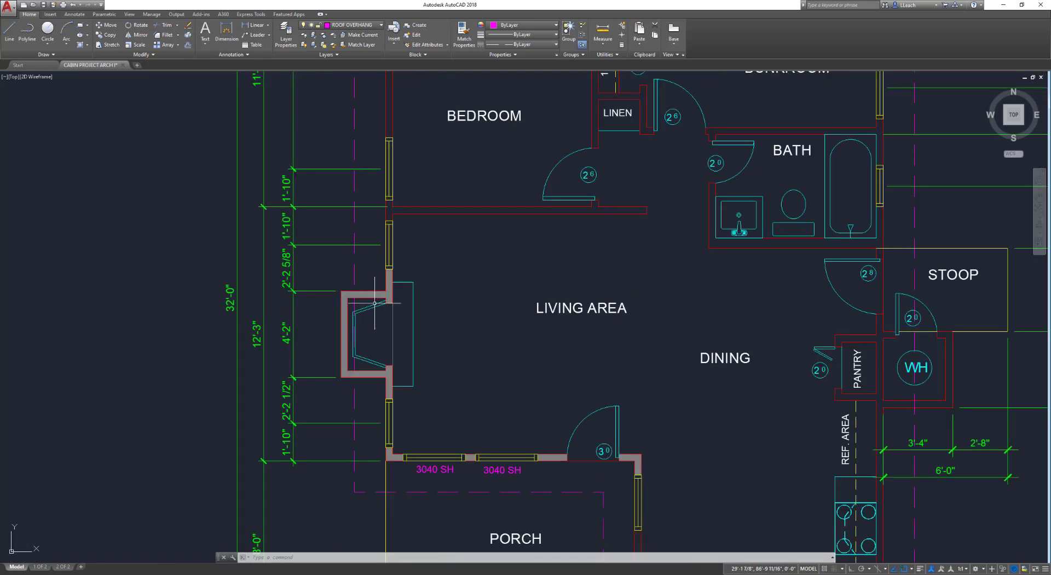
pyautogui.scroll(-3, 375, 291)
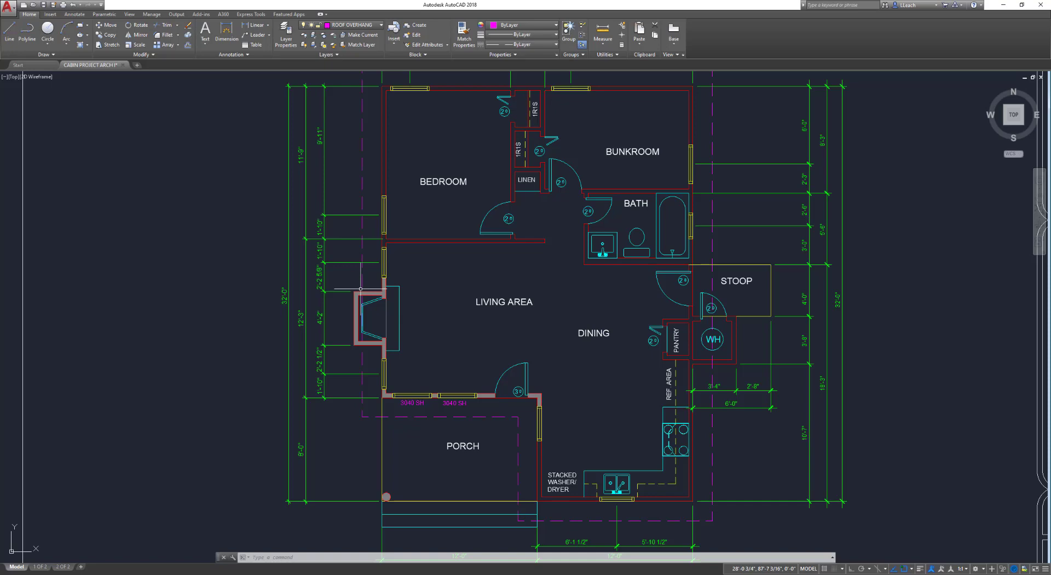
pyautogui.scroll(2, 360, 288)
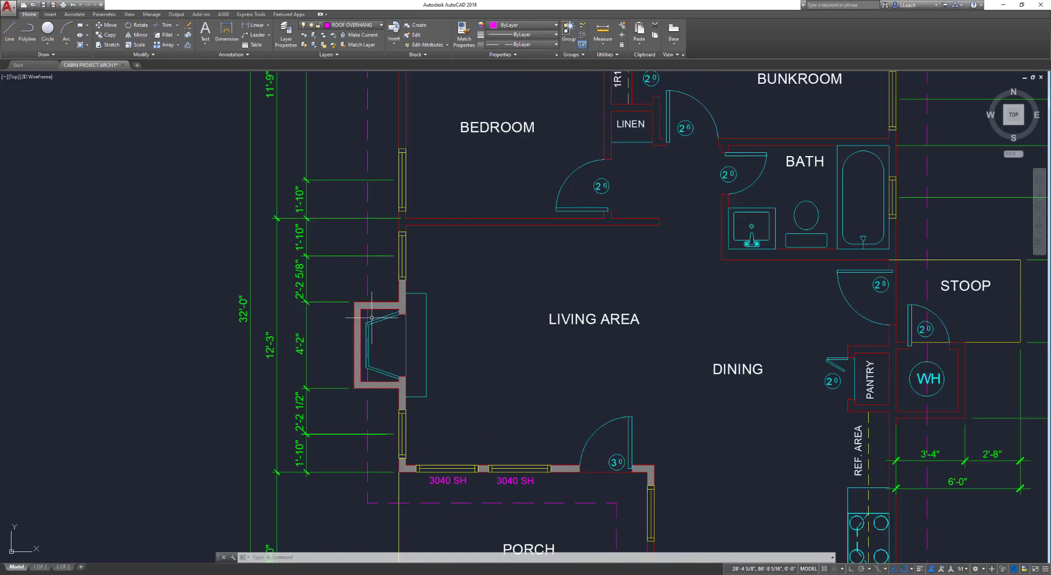
pyautogui.scroll(2, 373, 316)
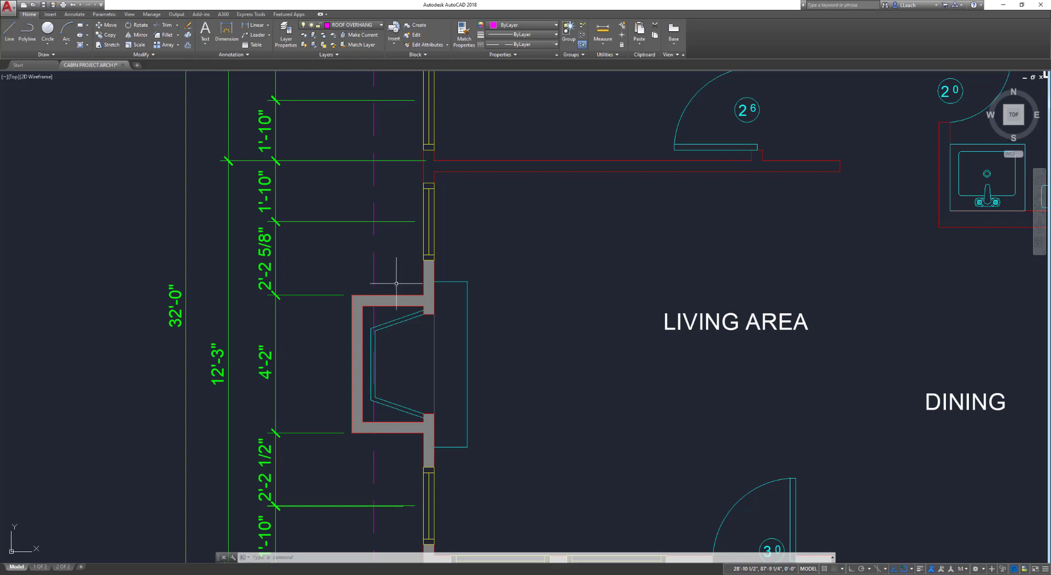
# - Trim the overhang segment inside the chimney, using the fireplace edges as cutting edges
pyautogui.write('r')
pyautogui.press('Return')
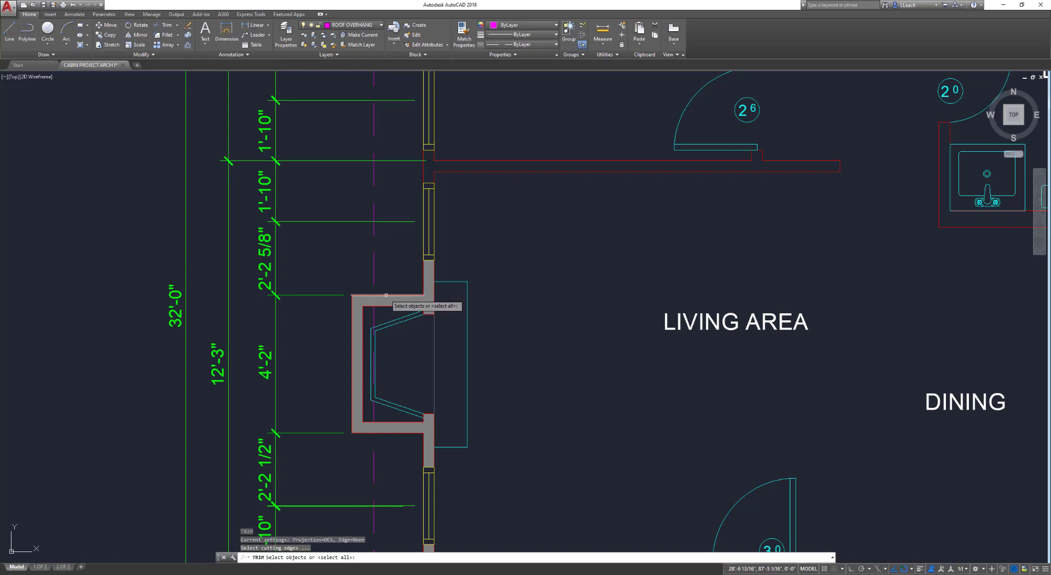
pyautogui.click(386, 295)
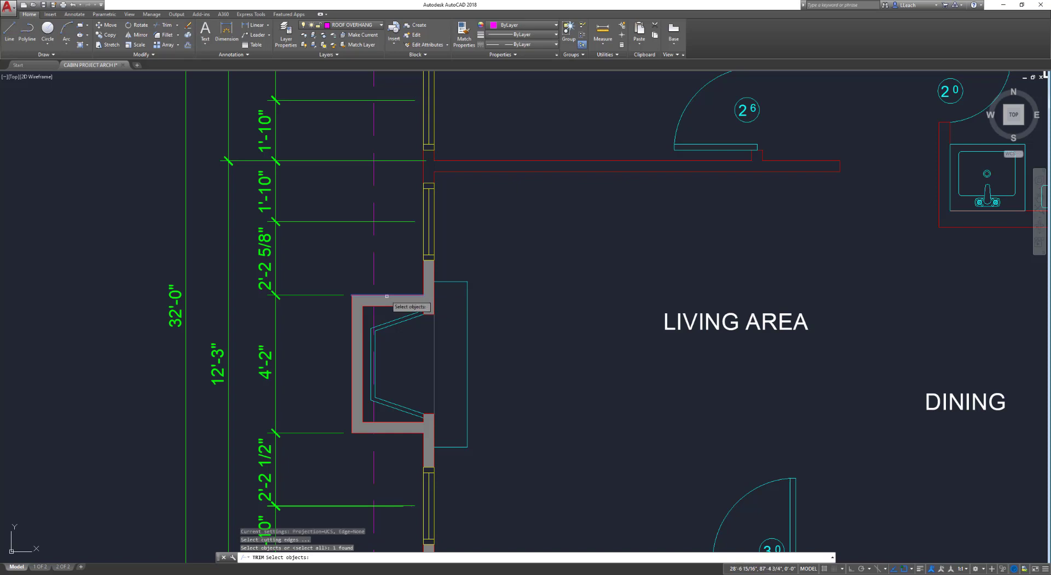
pyautogui.click(384, 432)
pyautogui.press('Return')
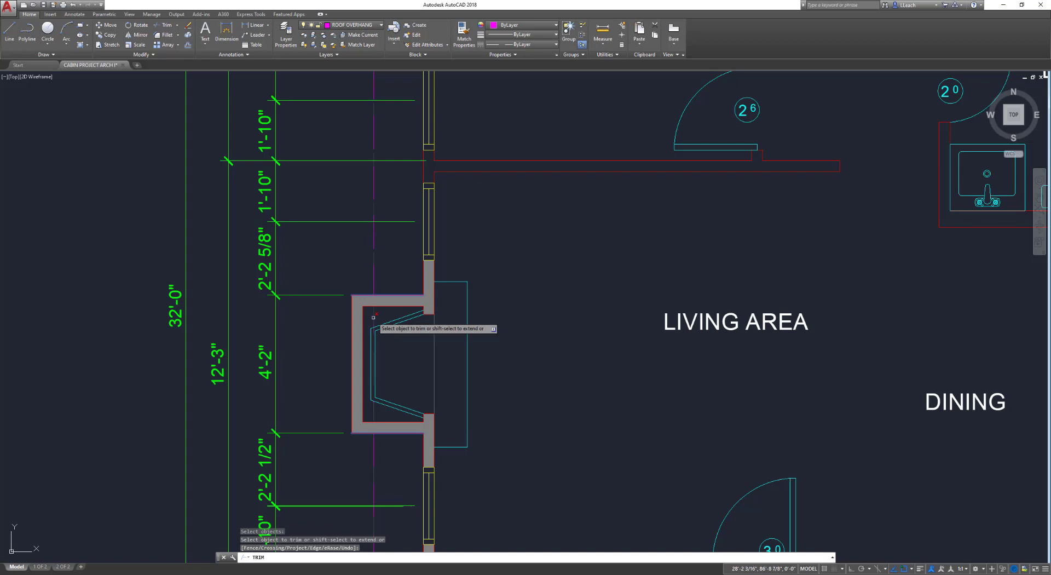
pyautogui.click(373, 317)
pyautogui.press('Return')
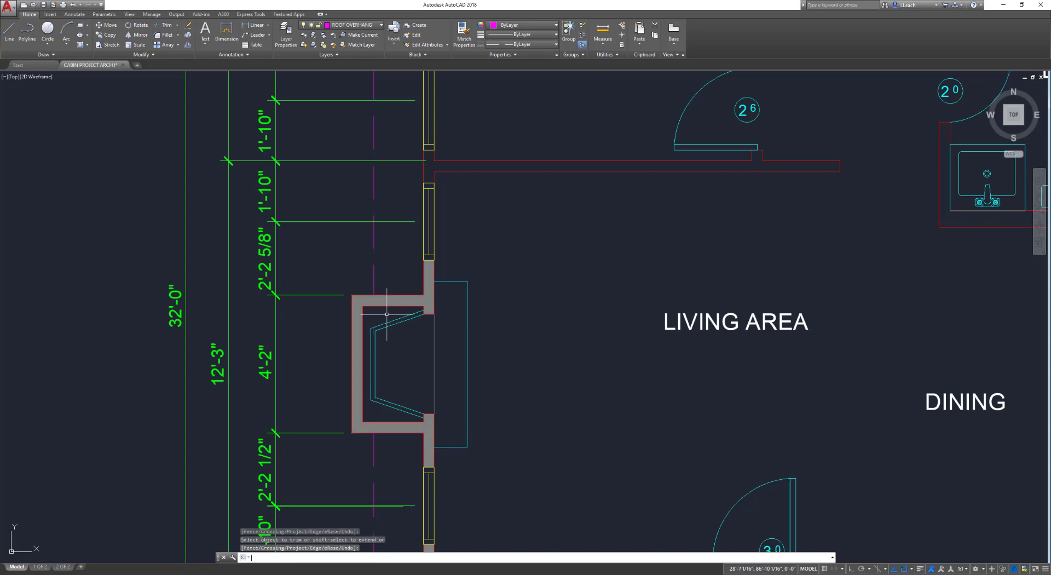
pyautogui.scroll(-6, 386, 313)
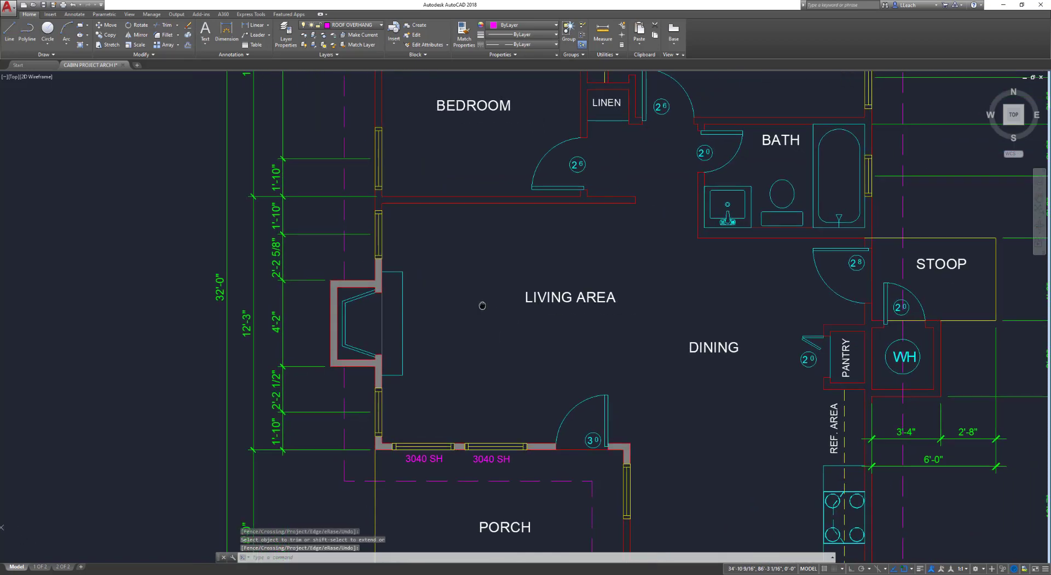
pyautogui.moveTo(489, 305); pyautogui.dragTo(457, 299, button='middle')
pyautogui.moveTo(643, 306); pyautogui.dragTo(525, 312, button='middle')
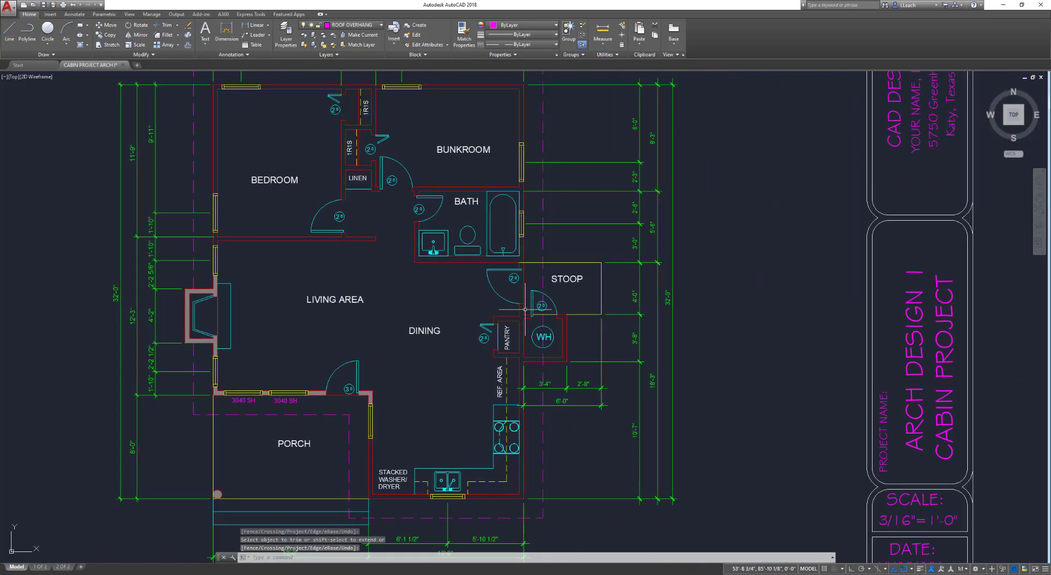
pyautogui.scroll(2, 552, 315)
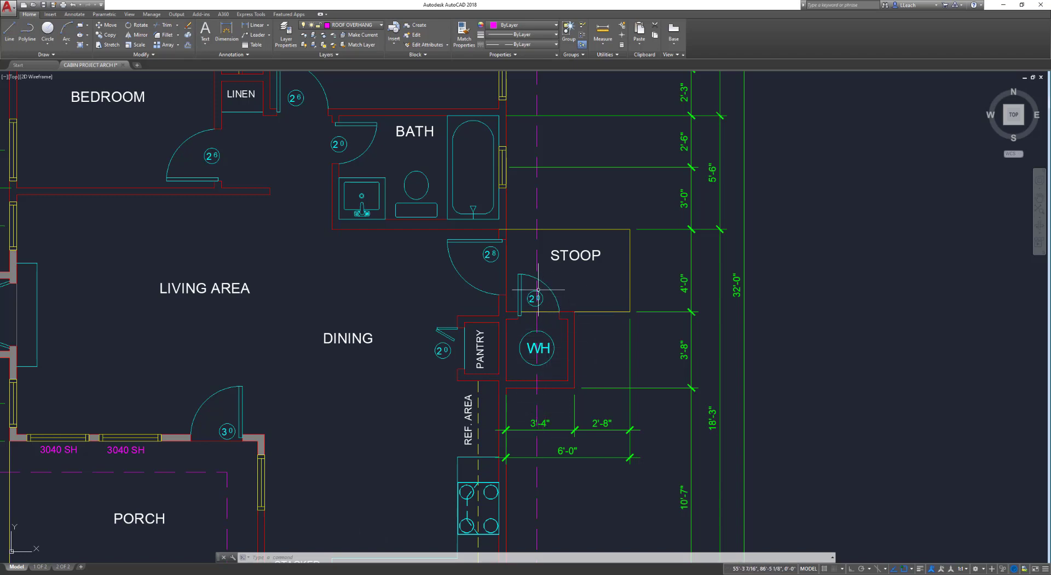
pyautogui.scroll(-2, 540, 267)
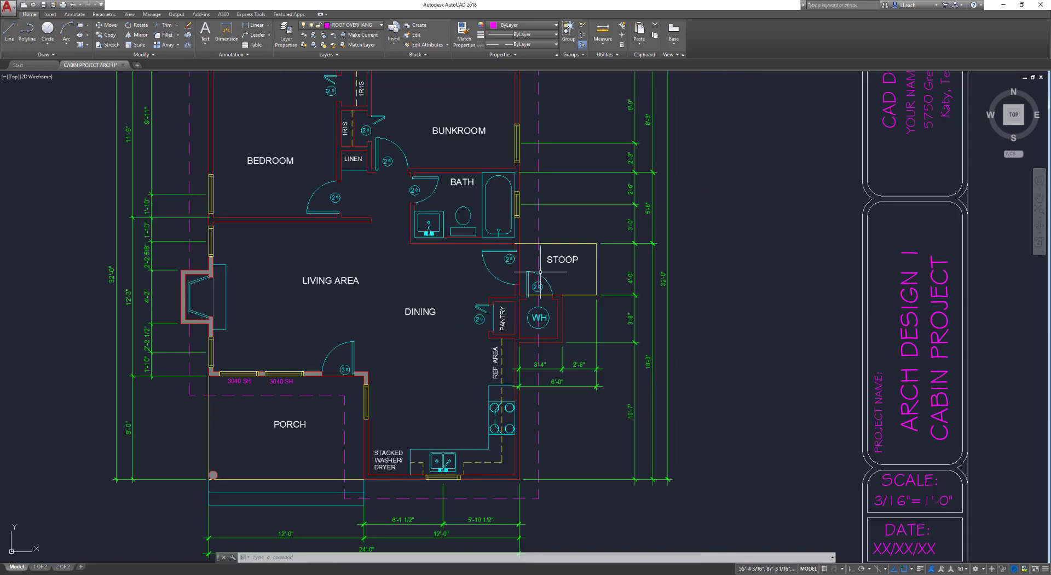
pyautogui.moveTo(536, 282); pyautogui.dragTo(506, 299, button='middle')
pyautogui.scroll(2, 534, 285)
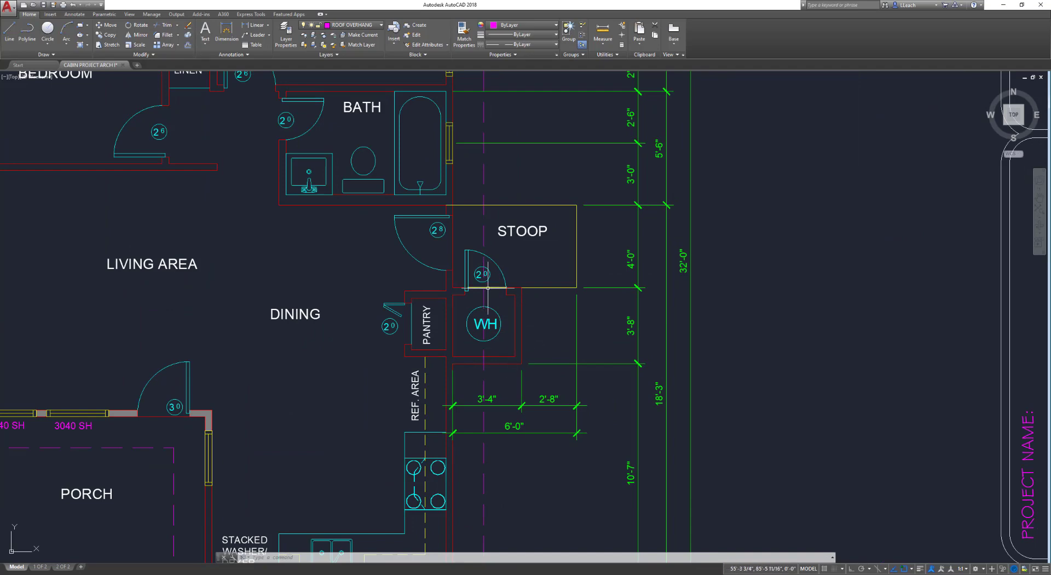
pyautogui.scroll(2, 497, 290)
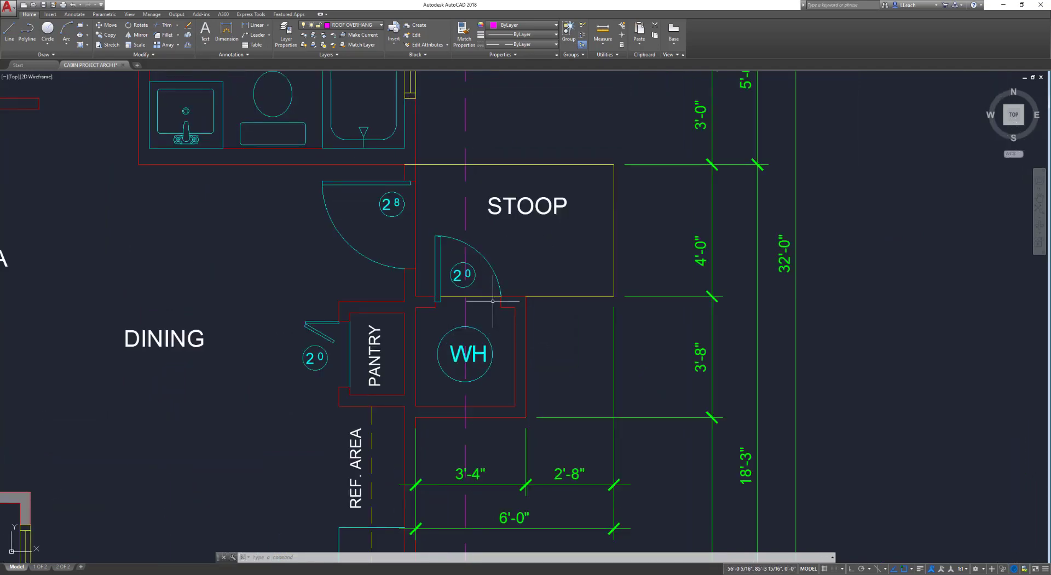
pyautogui.scroll(2, 496, 302)
pyautogui.scroll(-2, 497, 298)
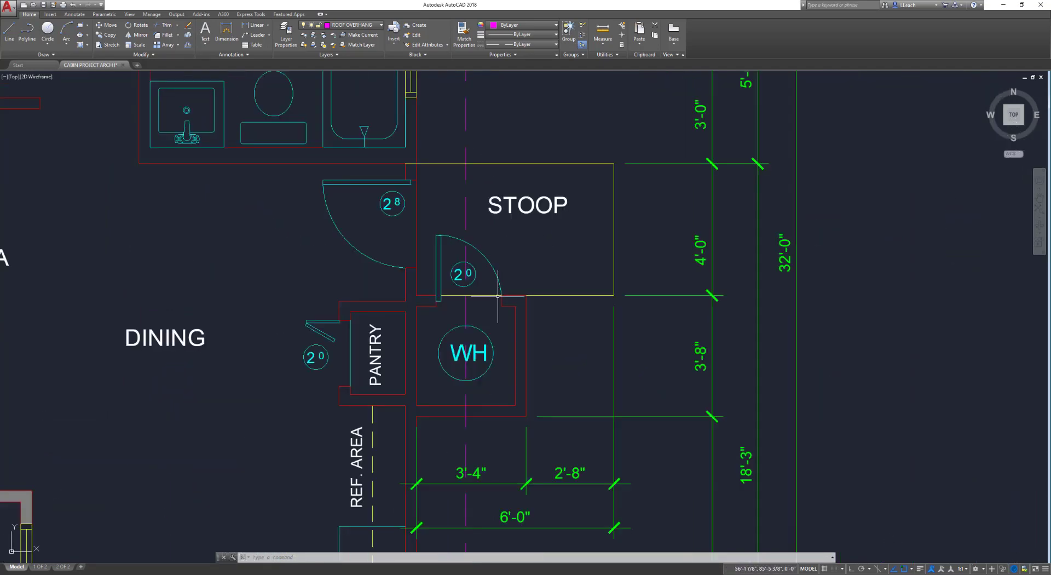
# - Offset the closet's bottom and top walls 6 inches outward
pyautogui.press('Return')
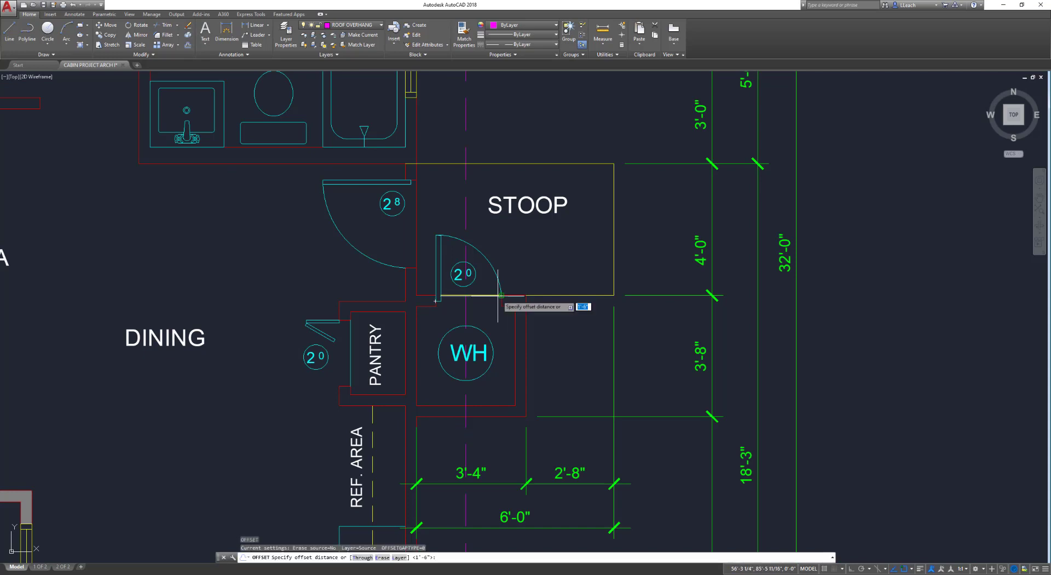
pyautogui.press('Return')
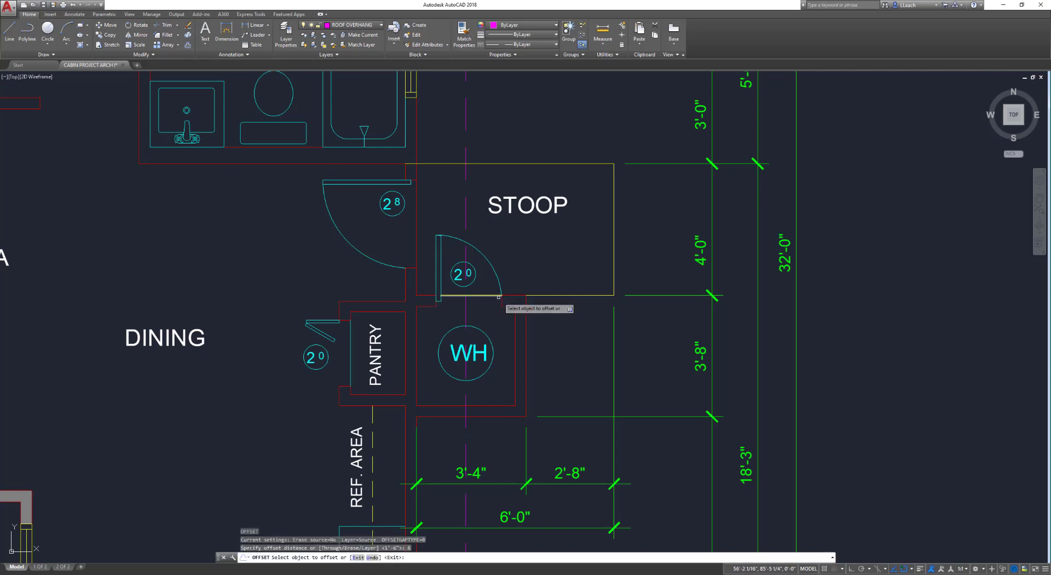
pyautogui.click(497, 416)
pyautogui.click(499, 434)
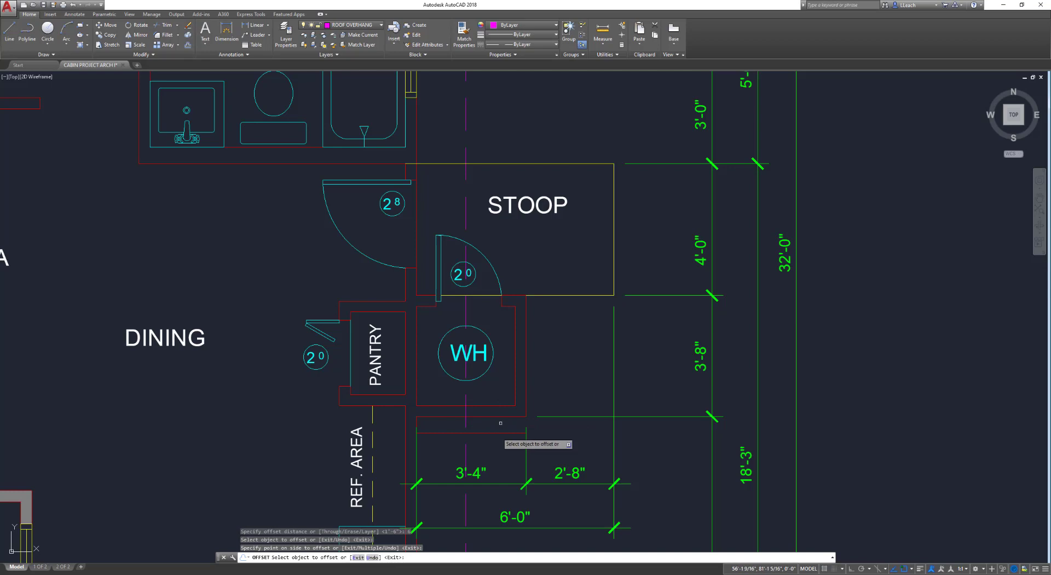
pyautogui.click(515, 295)
pyautogui.click(517, 262)
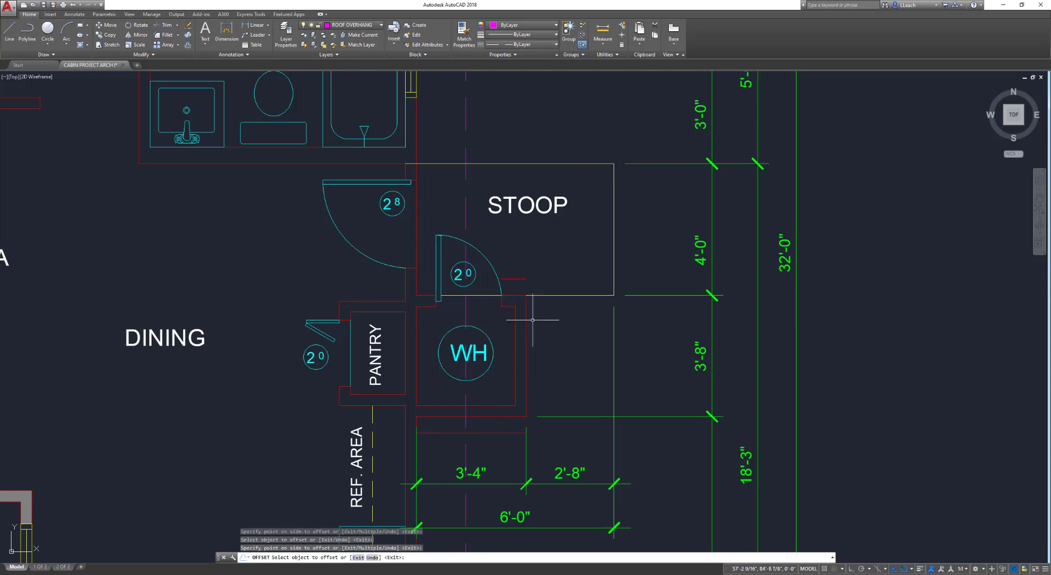
pyautogui.press('Escape')
# - Offset the closet's east wall 1 foot to the right
pyautogui.press('Return')
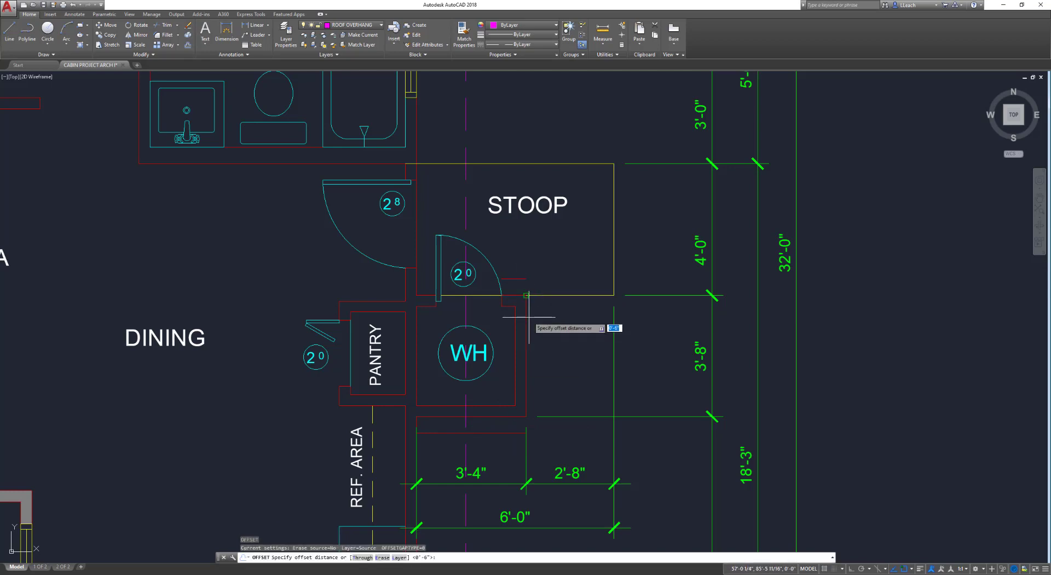
pyautogui.press('Return')
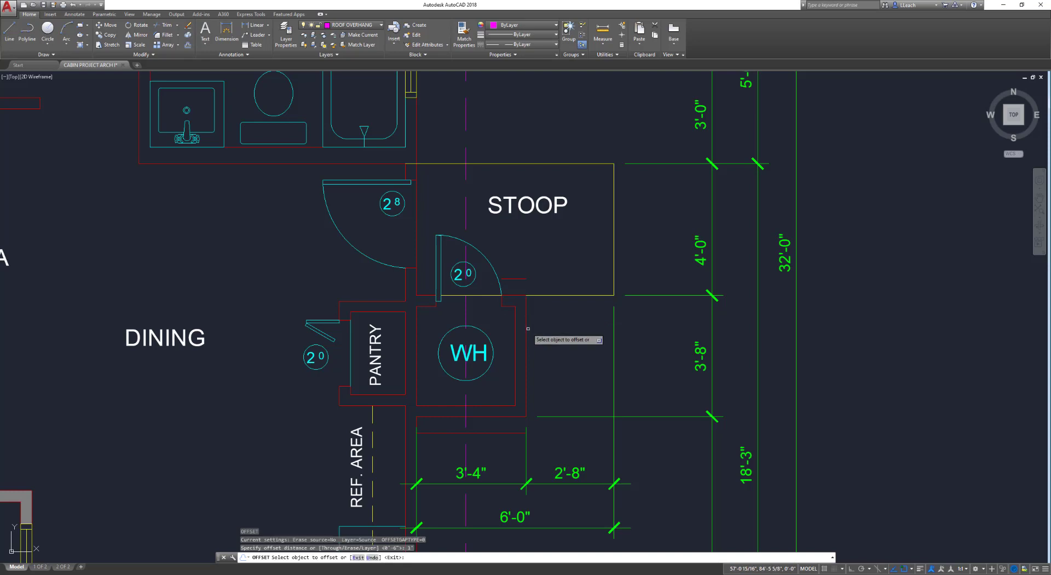
pyautogui.click(526, 339)
pyautogui.click(542, 330)
pyautogui.press('Escape')
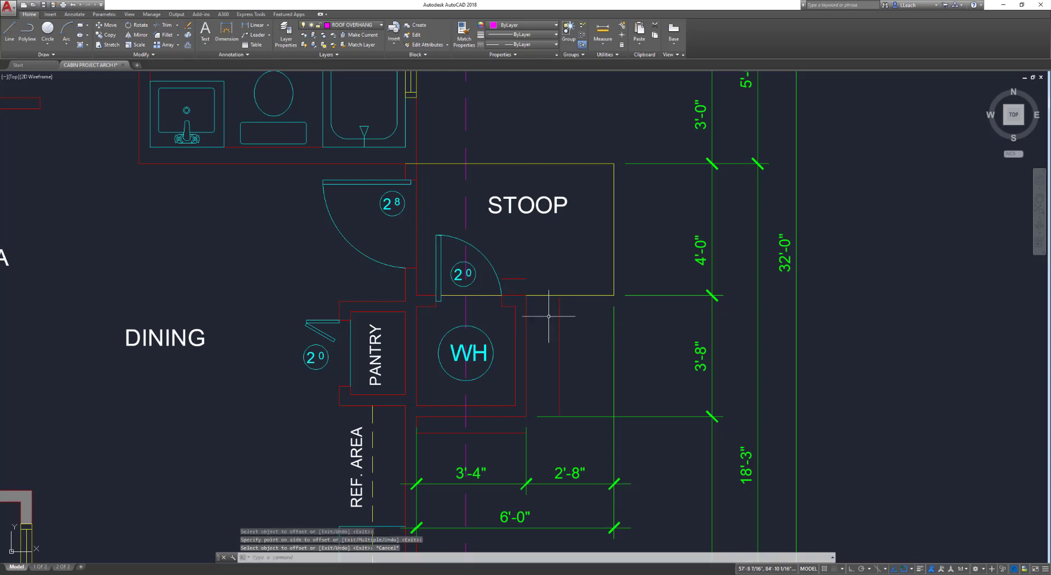
# - Fillet the upper and lower offset lines to the vertical line at radius 0
pyautogui.press('Return')
pyautogui.click(524, 279)
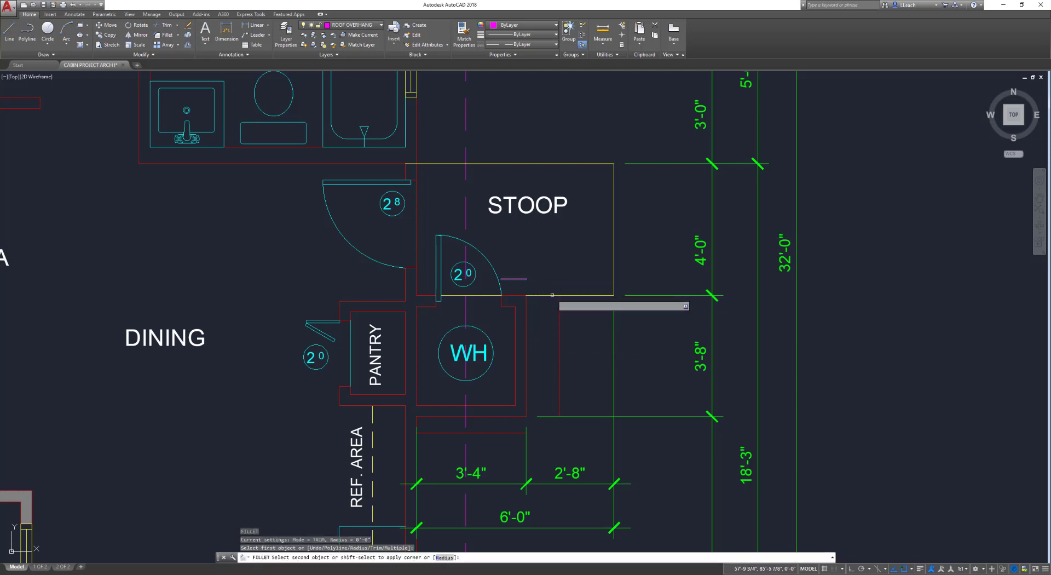
pyautogui.click(558, 303)
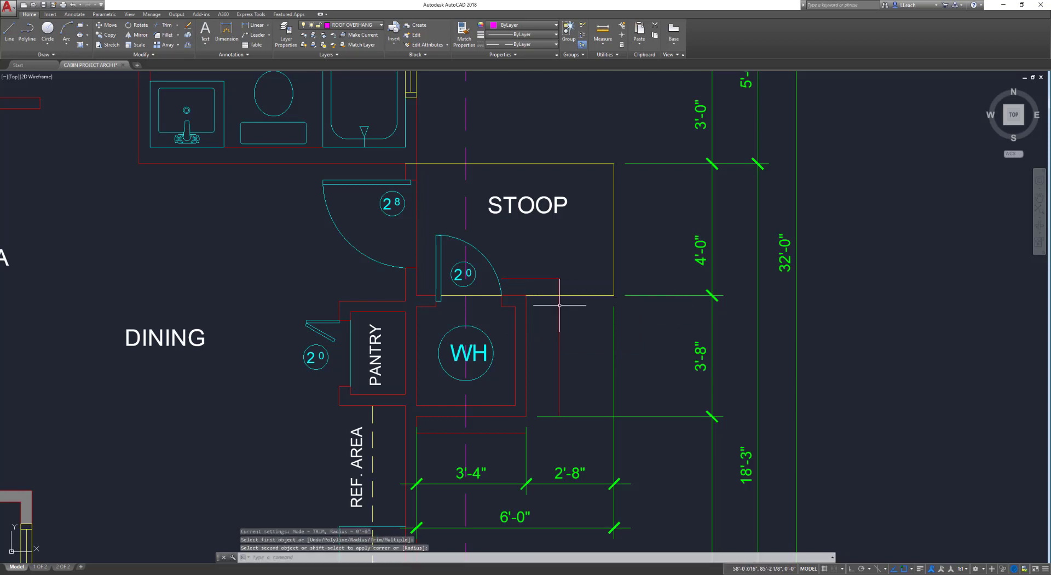
pyautogui.press('Return')
pyautogui.click(559, 346)
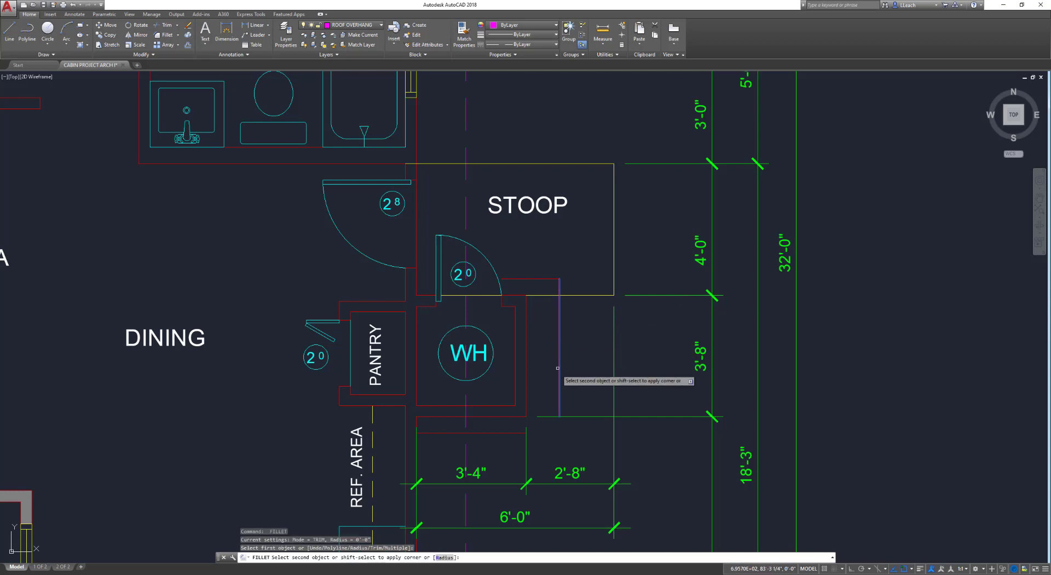
pyautogui.click(514, 432)
pyautogui.press('Escape')
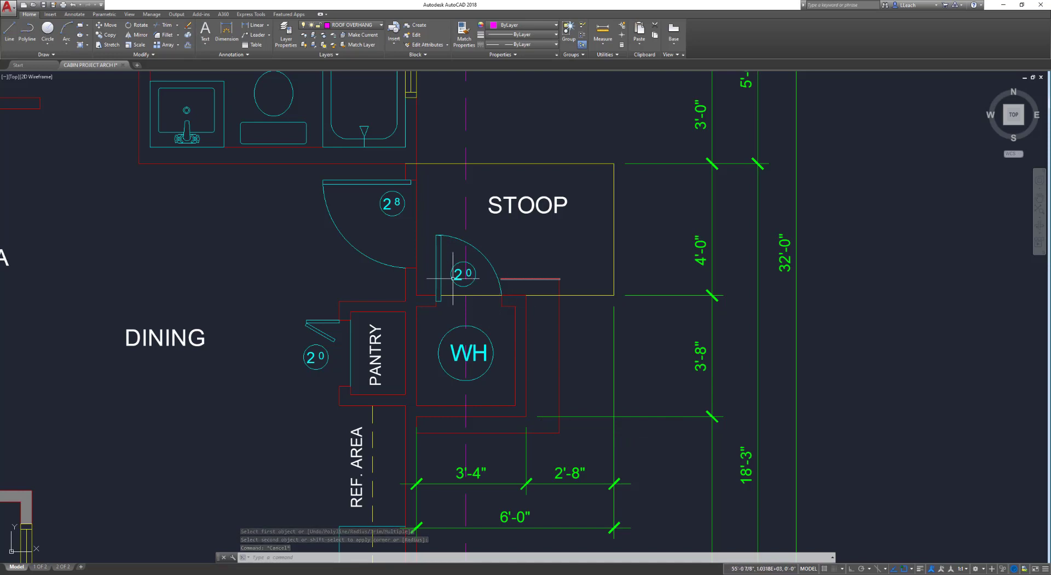
# - Extend the upper offset line left to the wall beside the stoop door with EX
pyautogui.write('e')
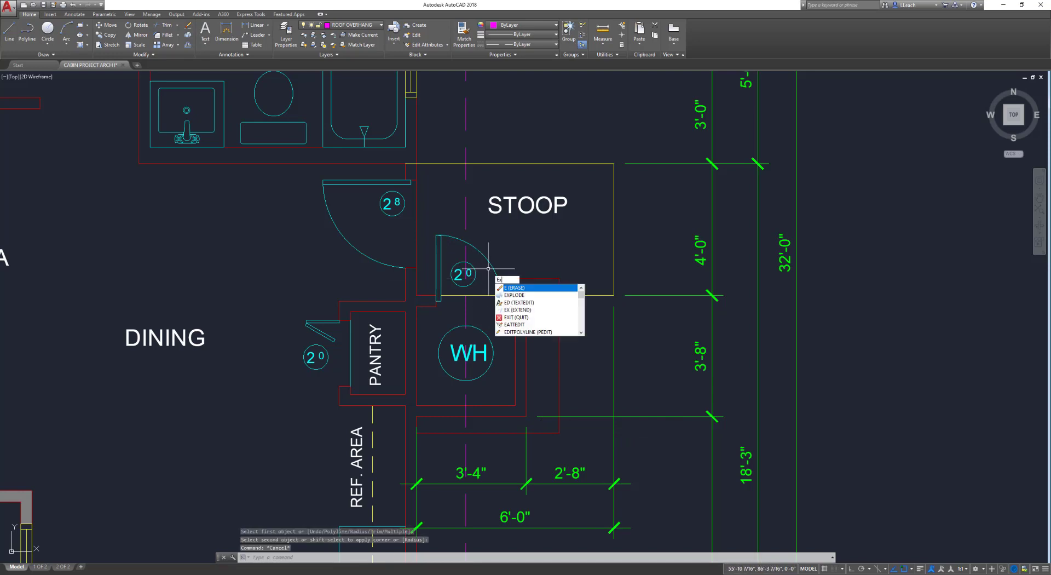
pyautogui.write('x')
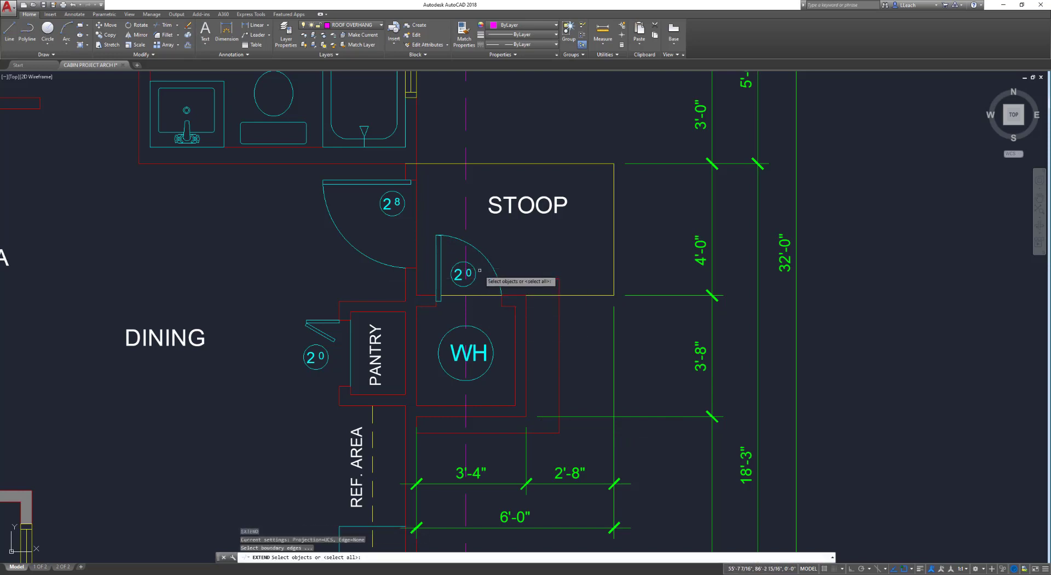
pyautogui.click(416, 285)
pyautogui.press('Return')
pyautogui.click(503, 278)
pyautogui.press('Escape')
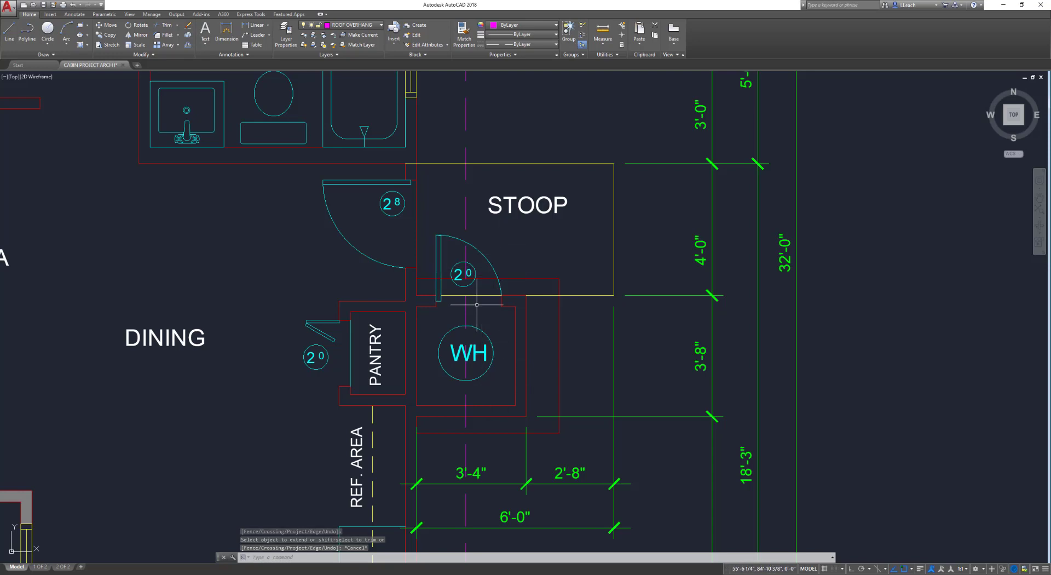
# - Move the upper, vertical and lower closet outline lines to the ROOF OVERHANG layer
pyautogui.click(538, 278)
pyautogui.click(561, 322)
pyautogui.click(511, 431)
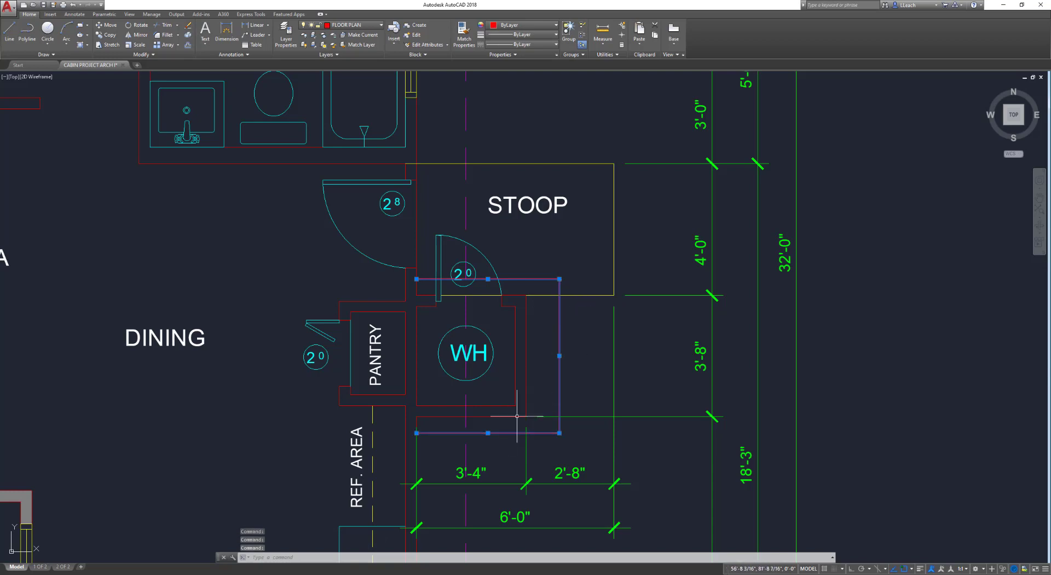
pyautogui.click(355, 25)
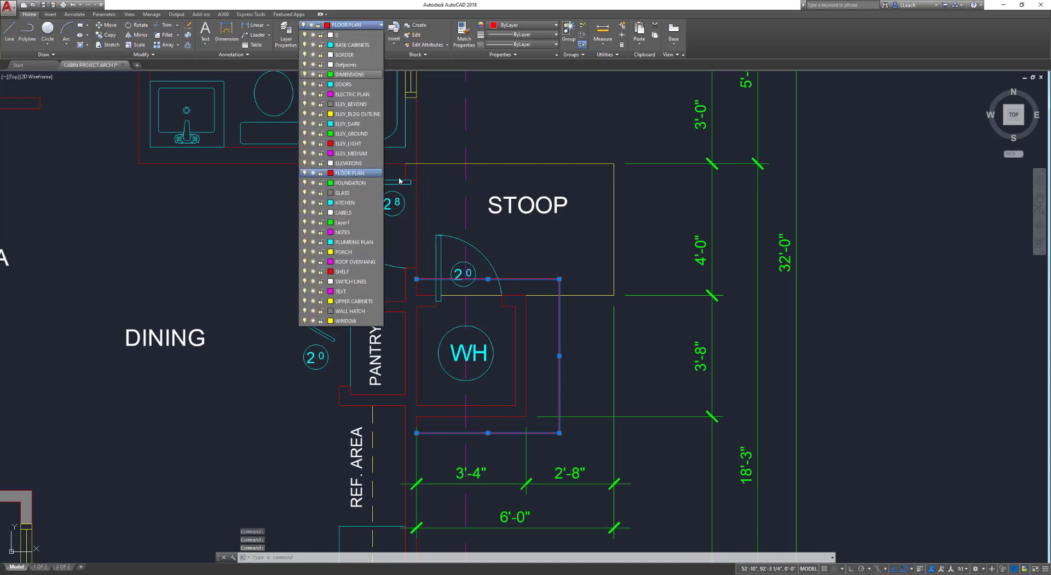
pyautogui.click(355, 262)
pyautogui.press('Escape')
pyautogui.press('Escape')
pyautogui.press('Escape')
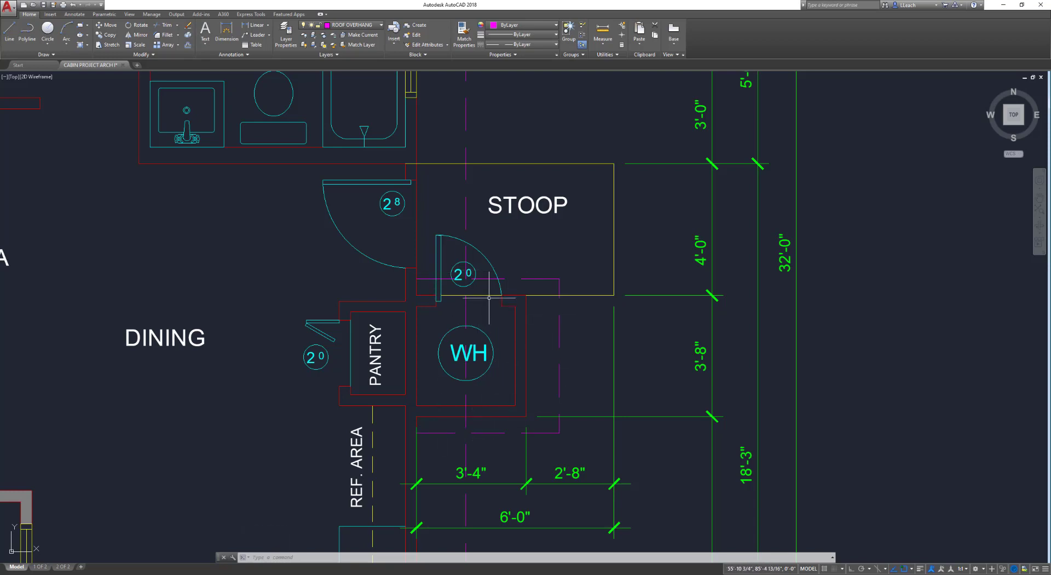
pyautogui.scroll(-5, 489, 297)
pyautogui.scroll(5, 483, 282)
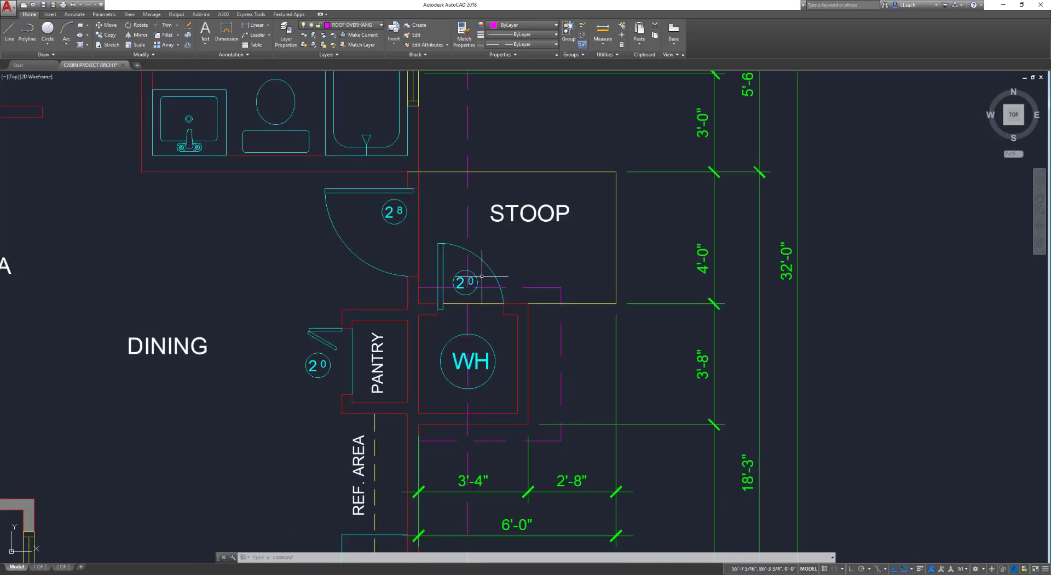
pyautogui.scroll(-3, 482, 275)
pyautogui.scroll(3, 476, 276)
pyautogui.scroll(-3, 472, 280)
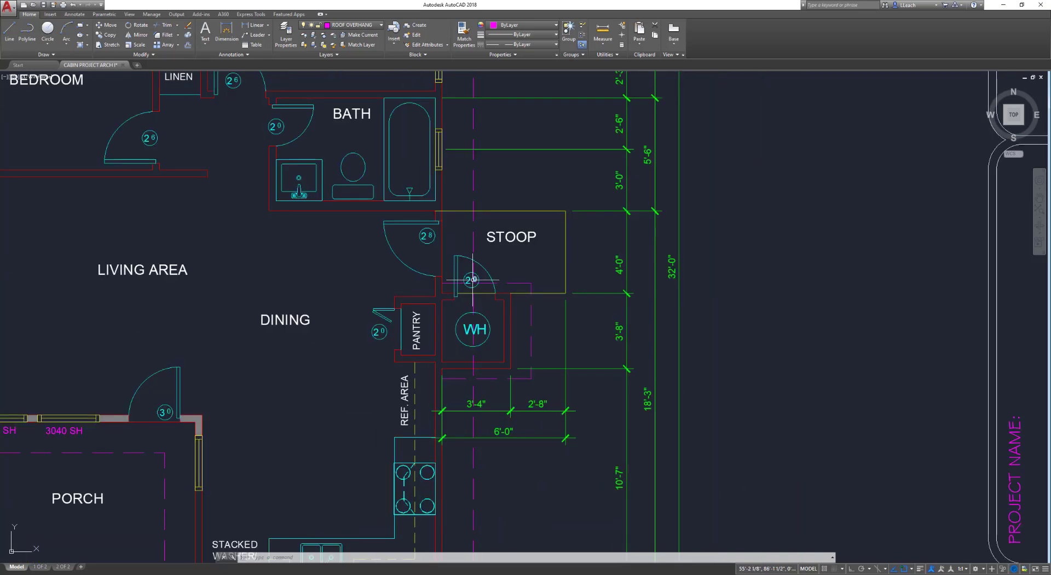
pyautogui.scroll(-3, 473, 279)
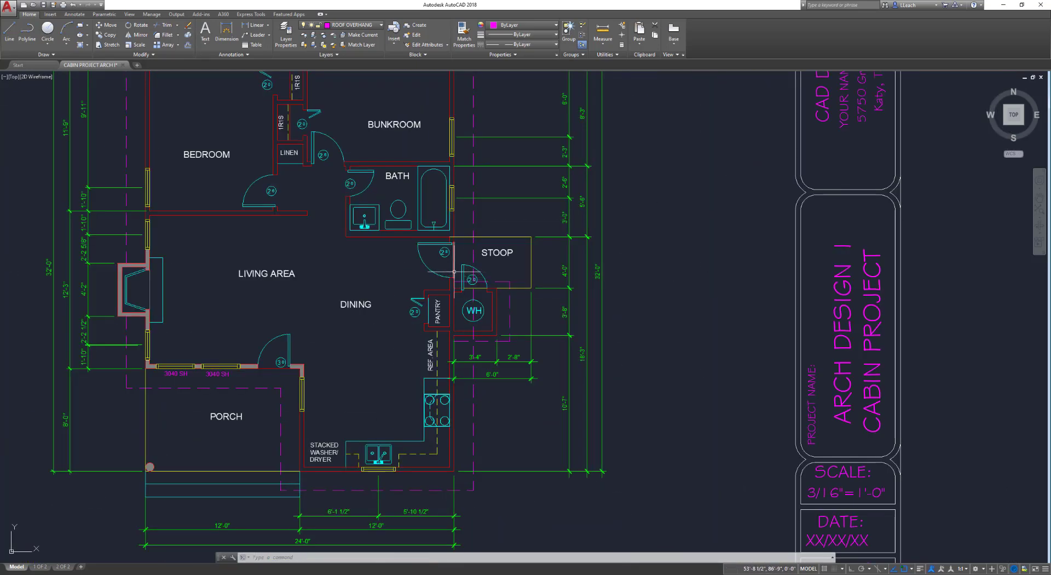
pyautogui.scroll(2, 482, 271)
pyautogui.scroll(-3, 522, 275)
pyautogui.scroll(-2, 460, 274)
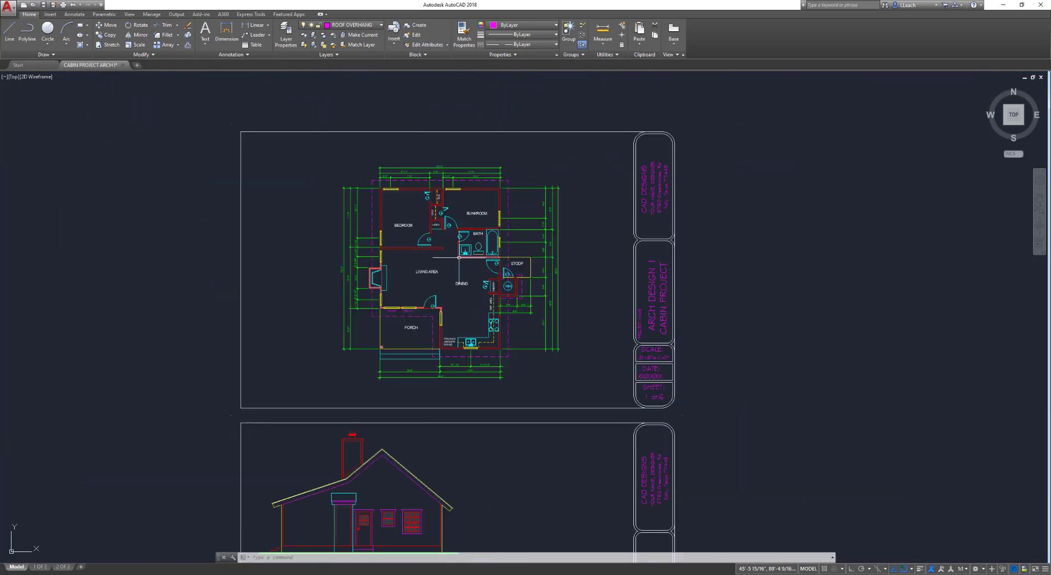
pyautogui.scroll(2, 458, 272)
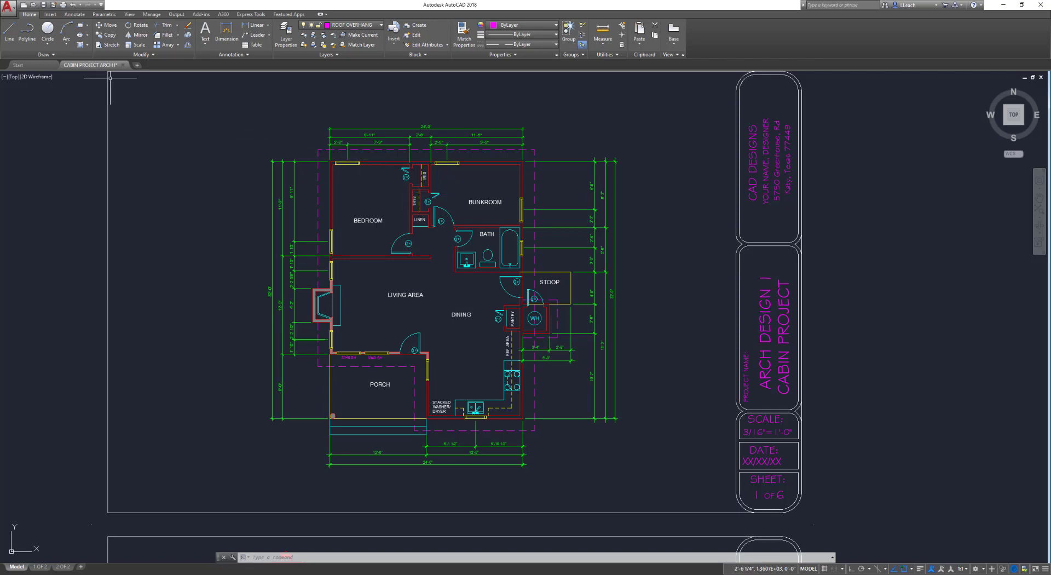
pyautogui.click(9, 7)
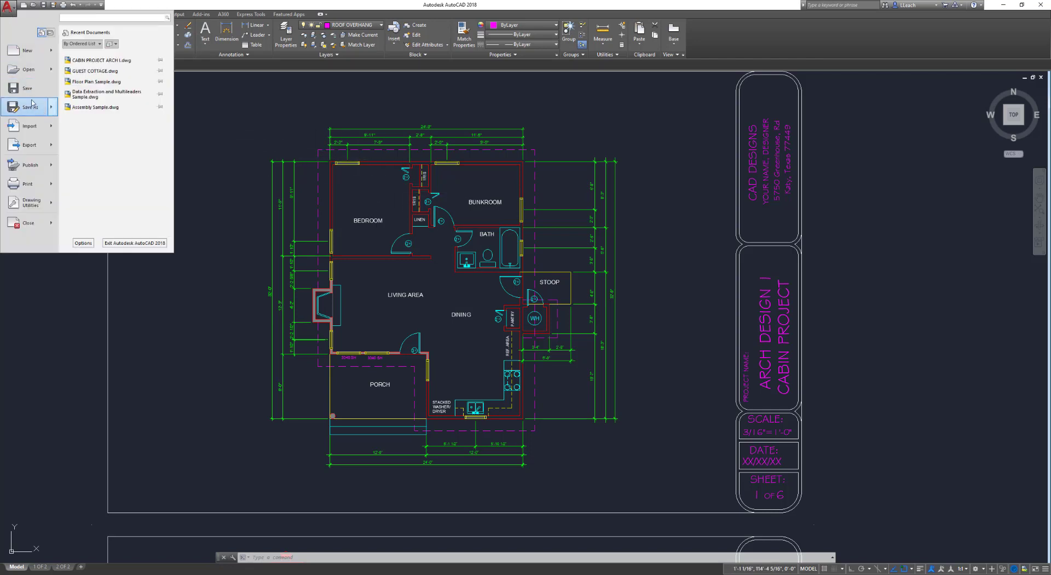
pyautogui.click(178, 135)
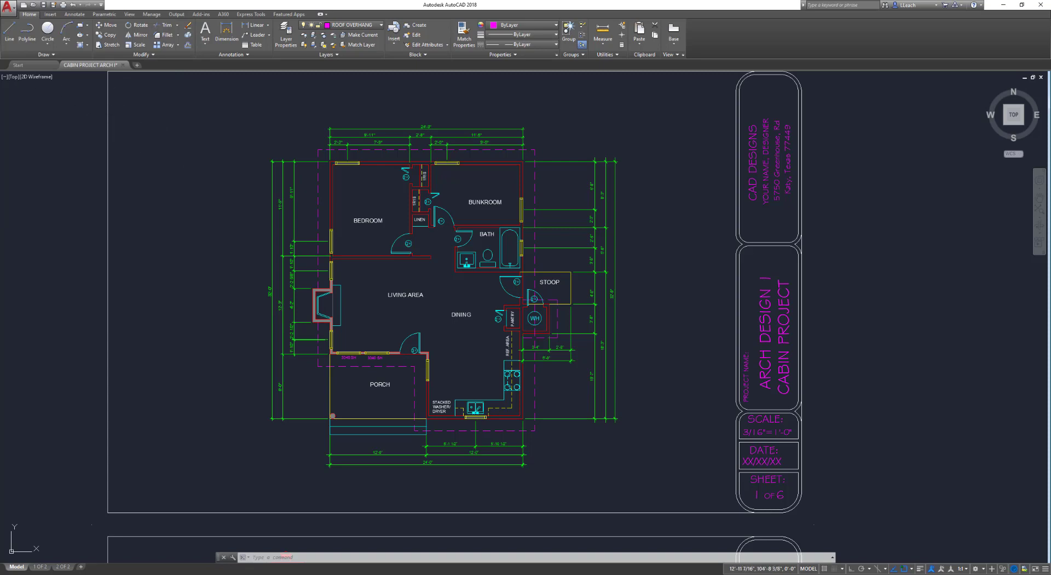